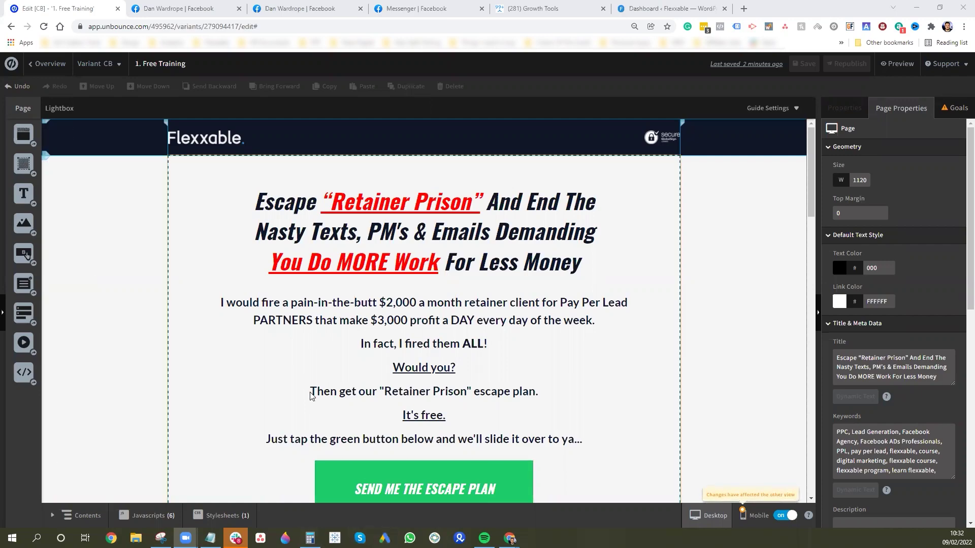
Step: Close the spare Facebook tab, switch to the Facebook Page settings tab and open the Page's home
click(361, 9)
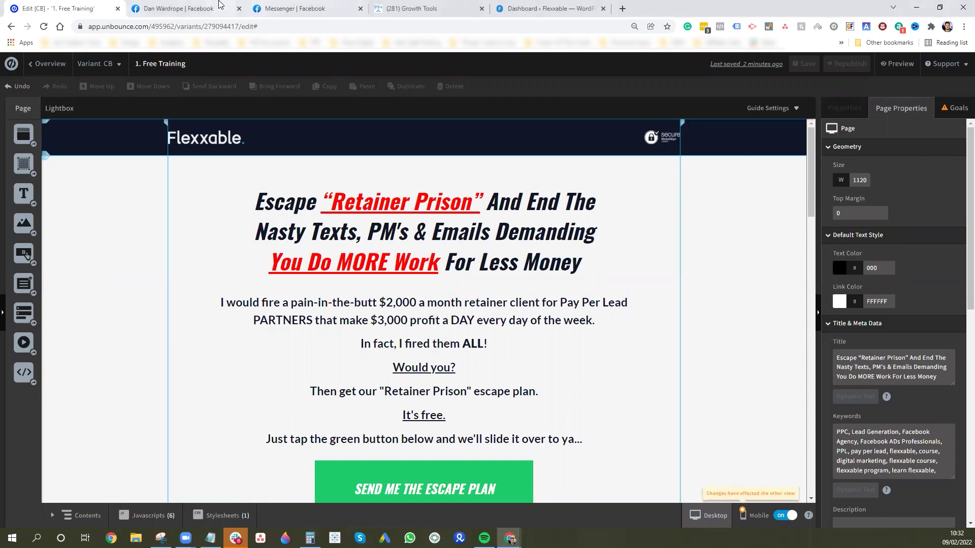
click(223, 8)
click(76, 165)
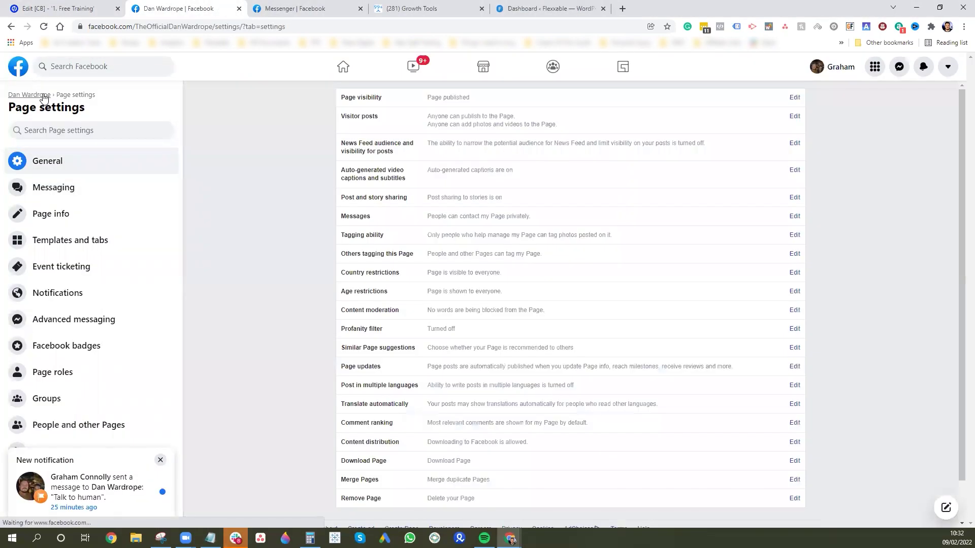
click(43, 95)
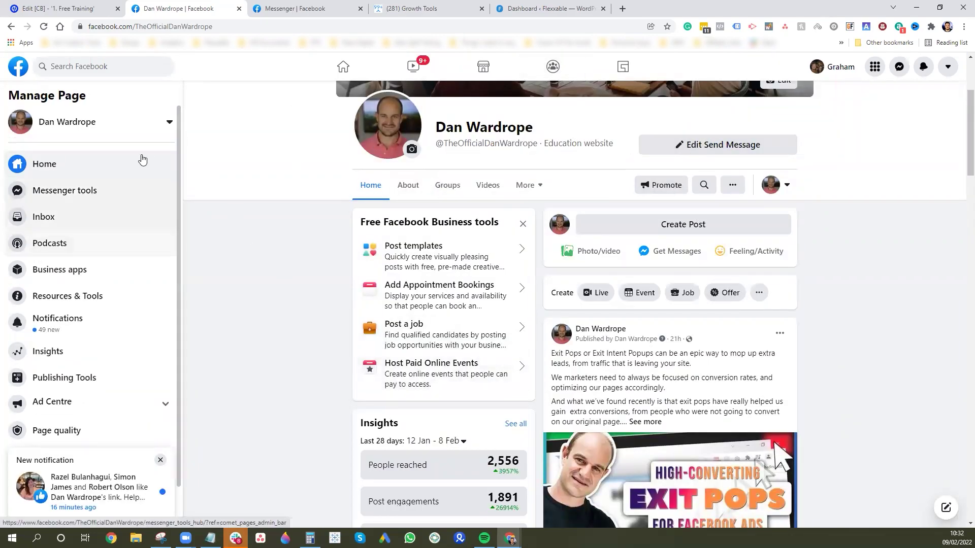
Step: Open the Messaging section of the Facebook Page's settings
scroll(150, 335, down, 1)
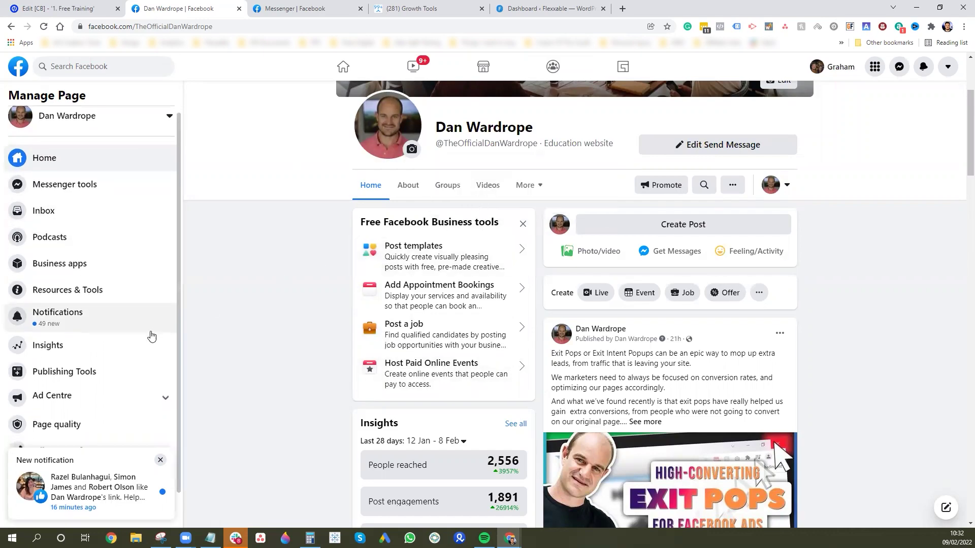
click(92, 186)
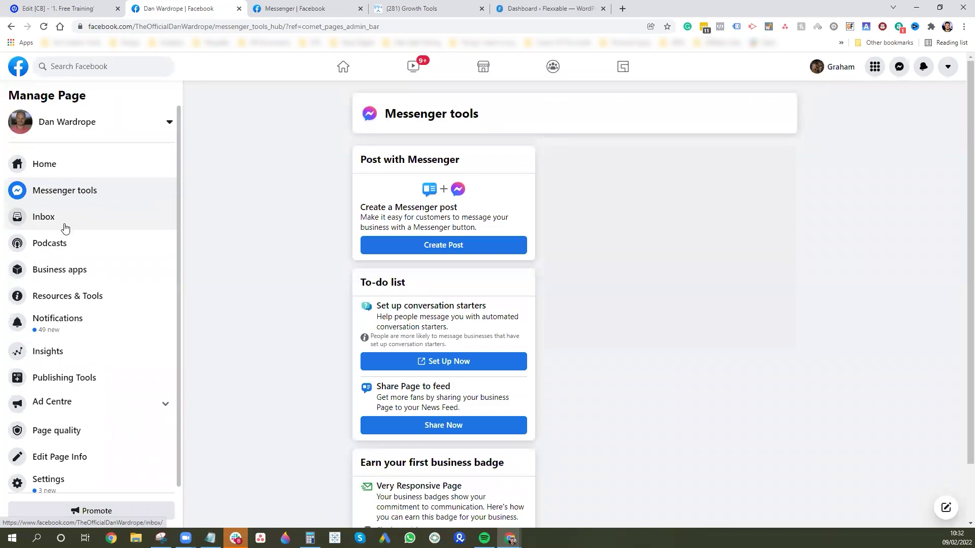
scroll(56, 325, down, 1)
click(56, 481)
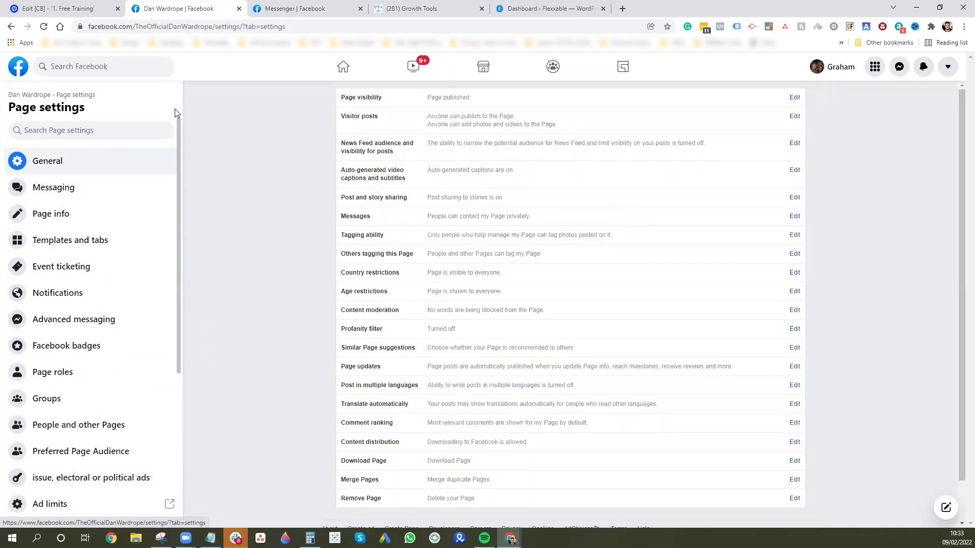
click(72, 190)
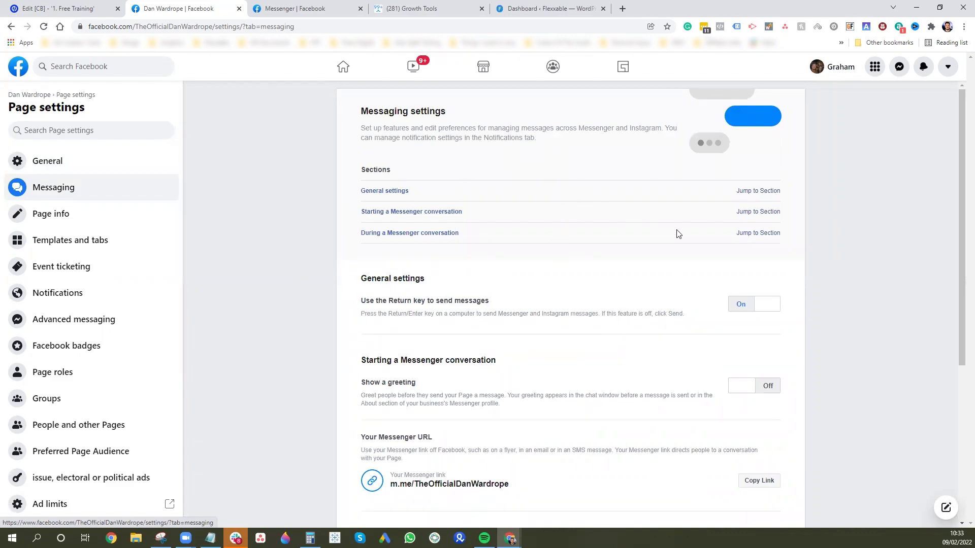
Step: Start adding Messenger to the website from the messaging settings
scroll(679, 234, down, 2)
scroll(510, 378, down, 3)
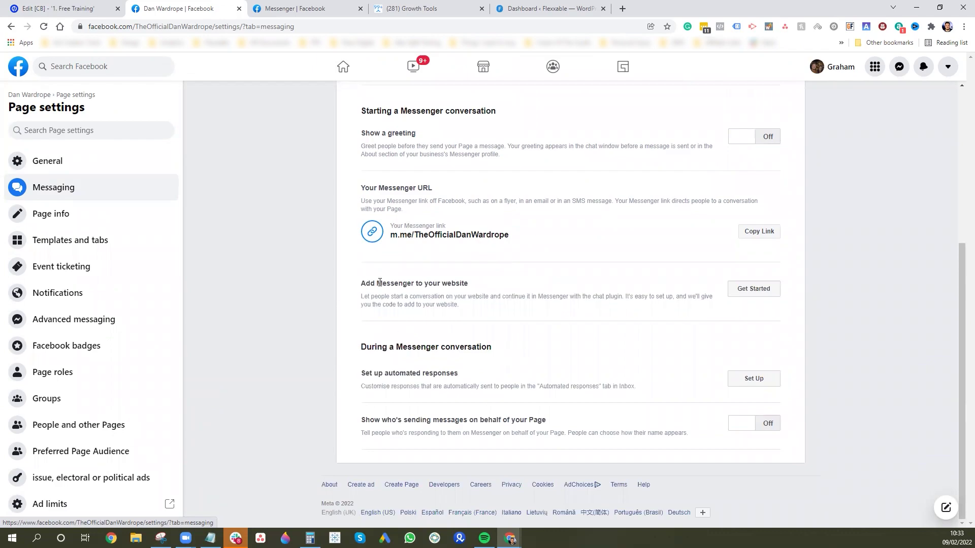
click(744, 290)
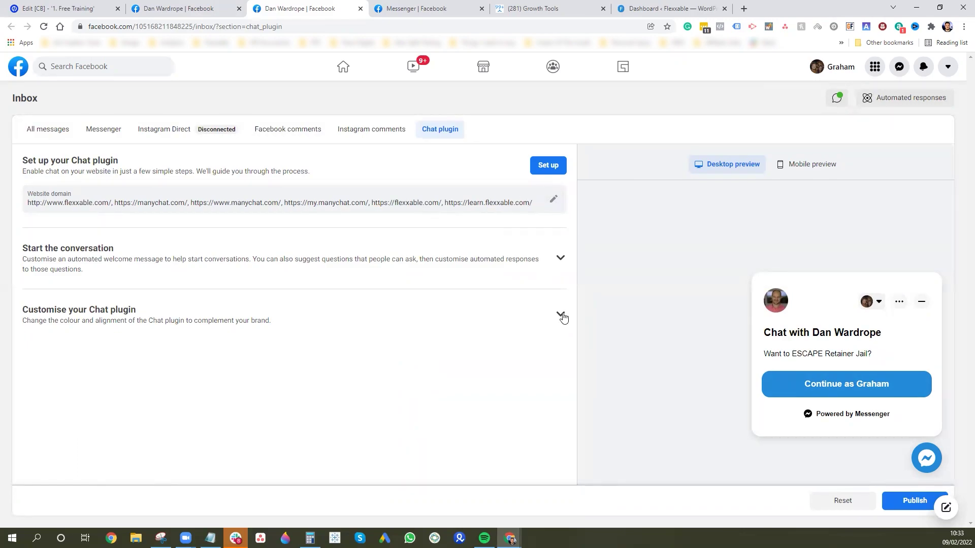
Step: Set up the Chat plugin with the Standard method, accepting English (UK) as language and the listed website domains
click(552, 168)
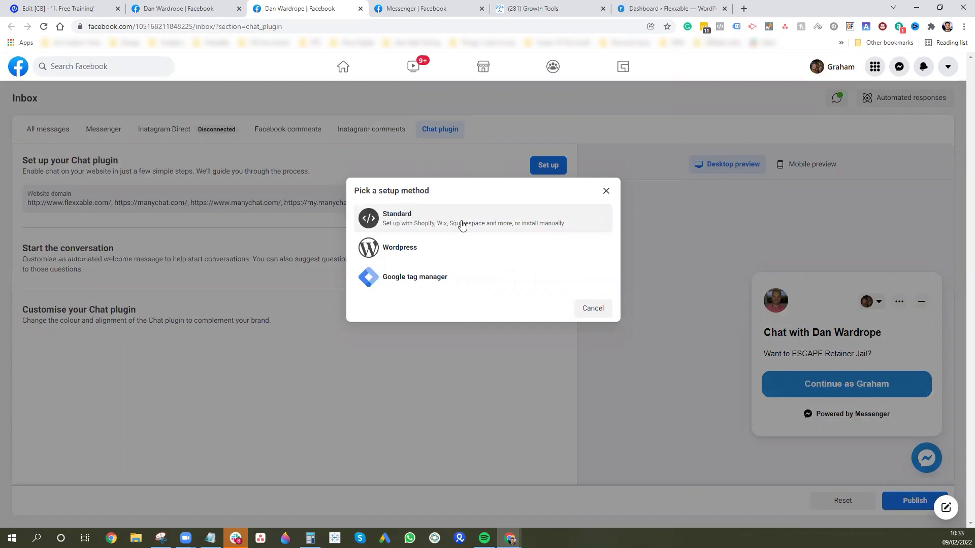
click(434, 221)
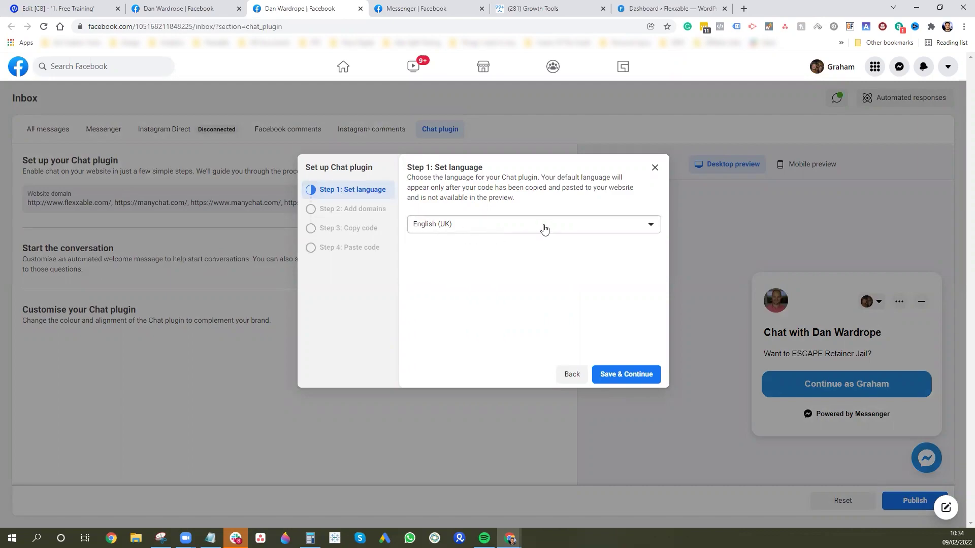
click(628, 374)
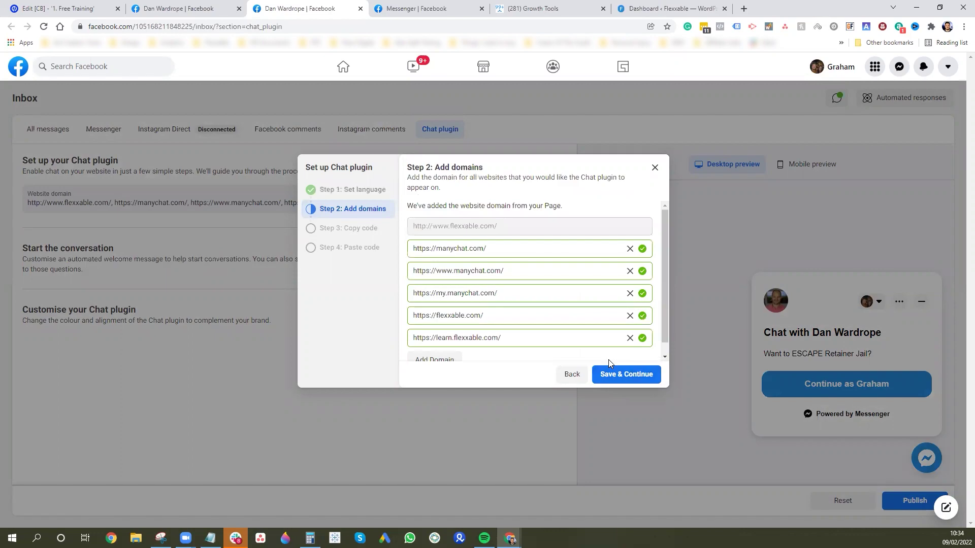
scroll(472, 259, down, 1)
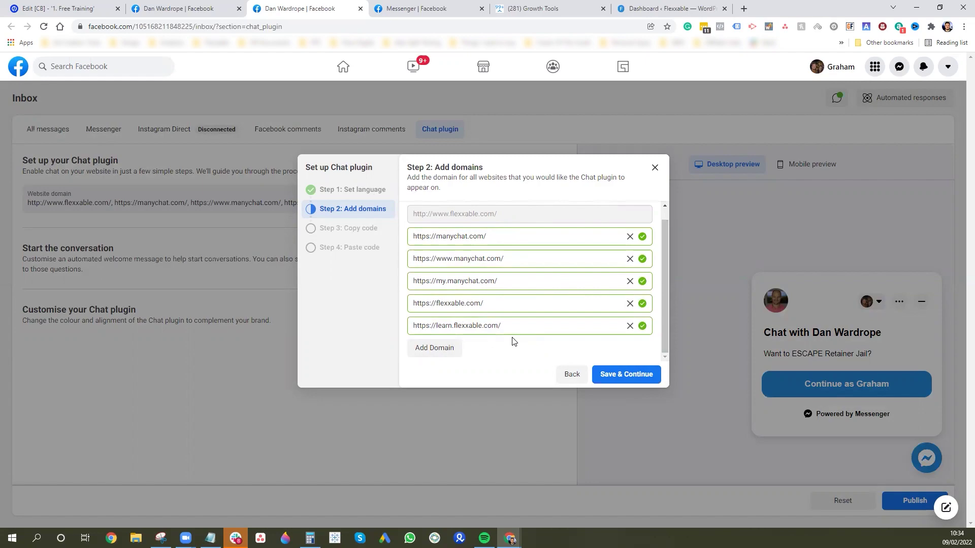
click(643, 375)
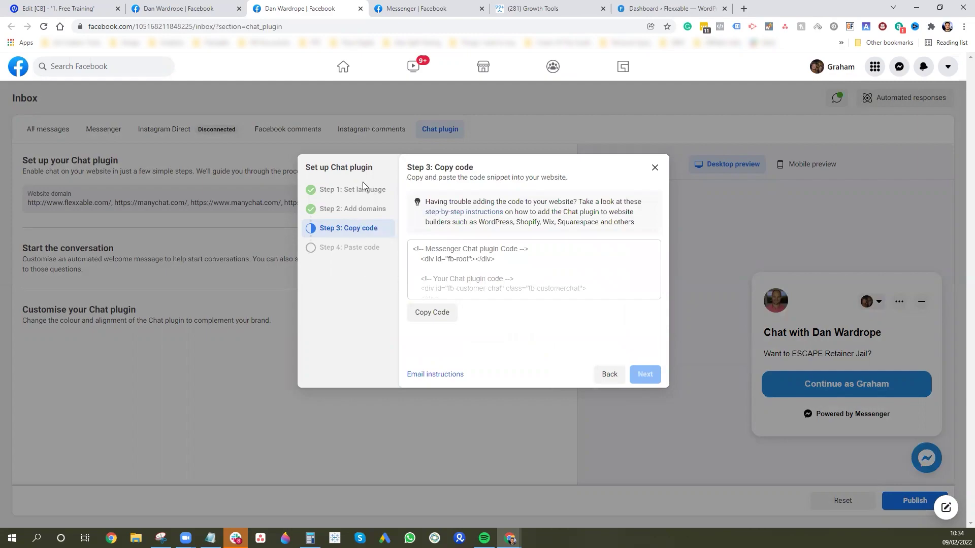
Step: Copy the Chat plugin code snippet and finish the setup wizard
scroll(443, 260, down, 5)
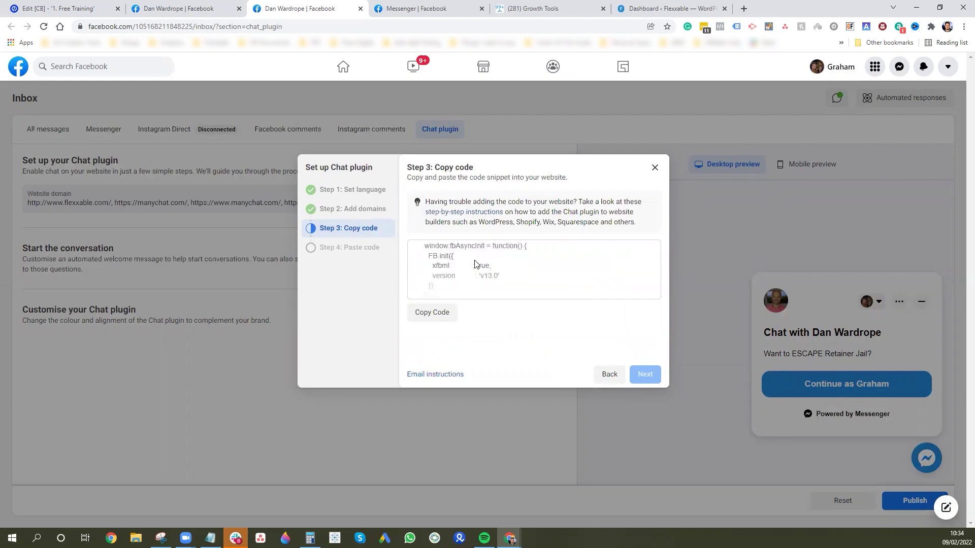
click(443, 313)
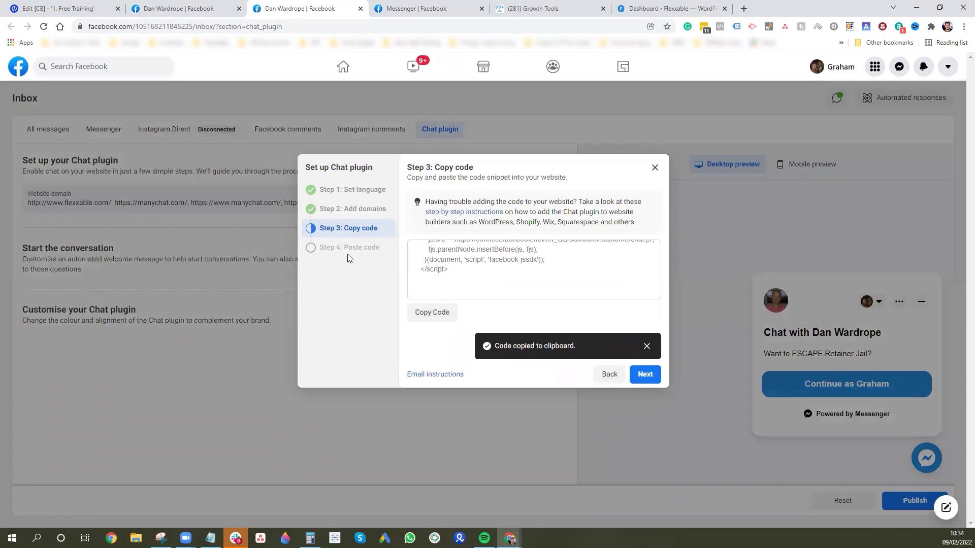
click(645, 374)
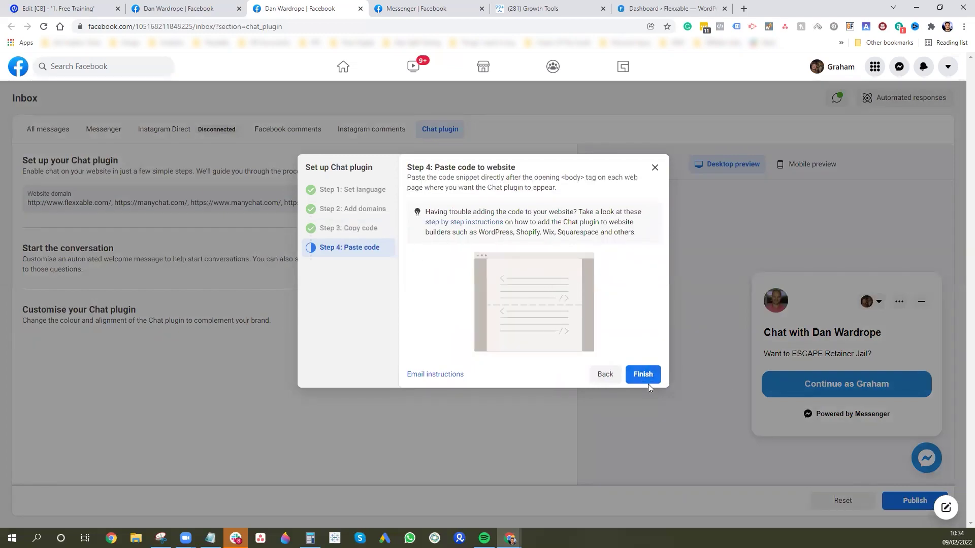
click(645, 379)
click(644, 376)
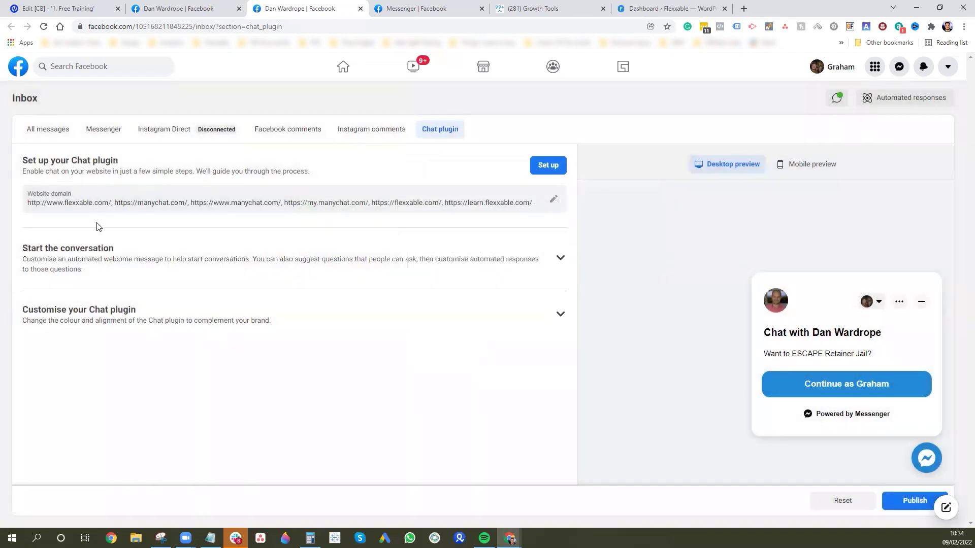
Step: Expand the Chat plugin customisation options and review them down to the chat button display
click(560, 314)
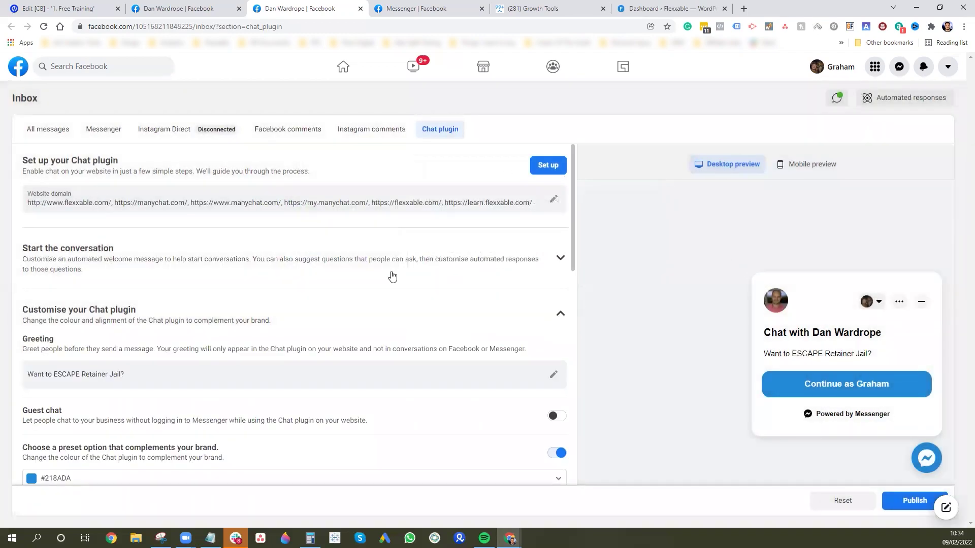
scroll(391, 276, down, 1)
scroll(391, 276, down, 1)
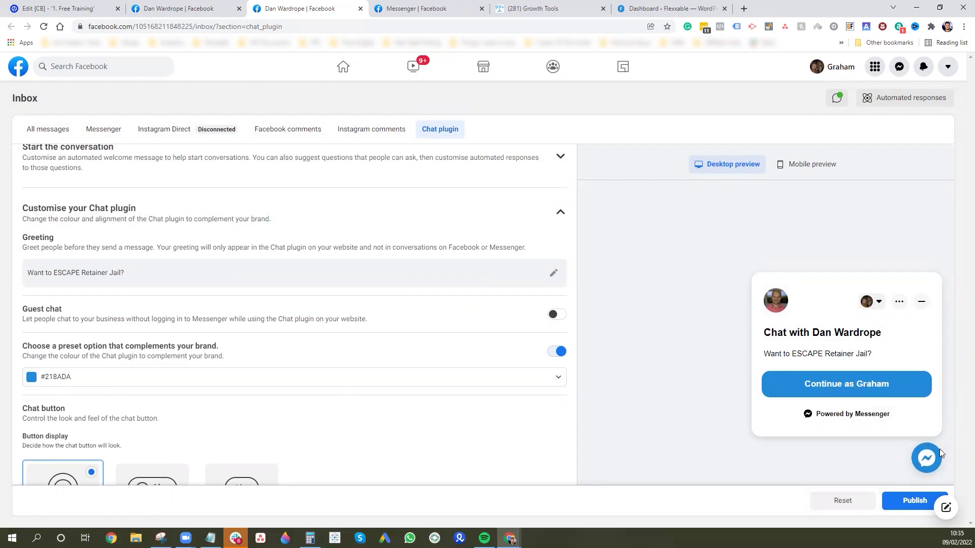
scroll(279, 279, down, 1)
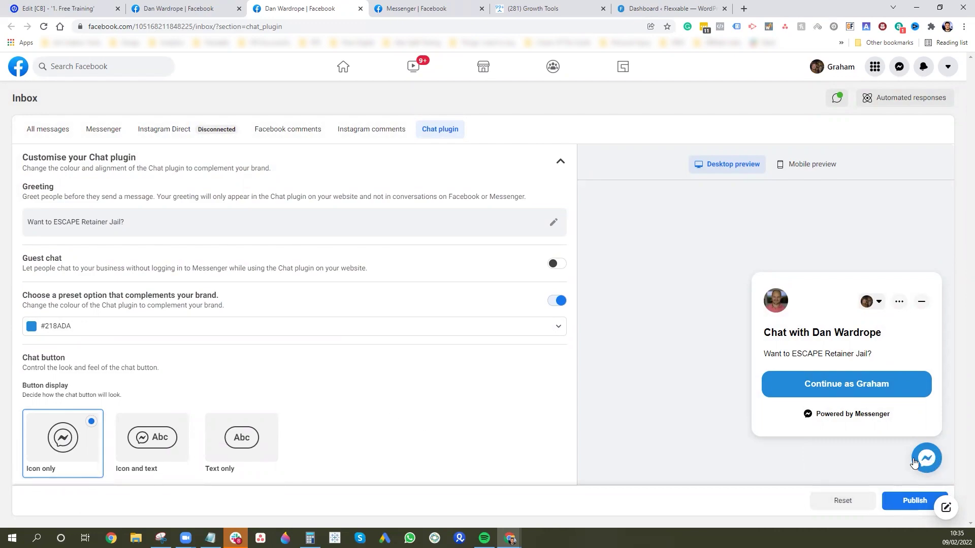
Step: Preview the Icon and text and Text only button displays, and set the chat button back to Icon only
click(146, 449)
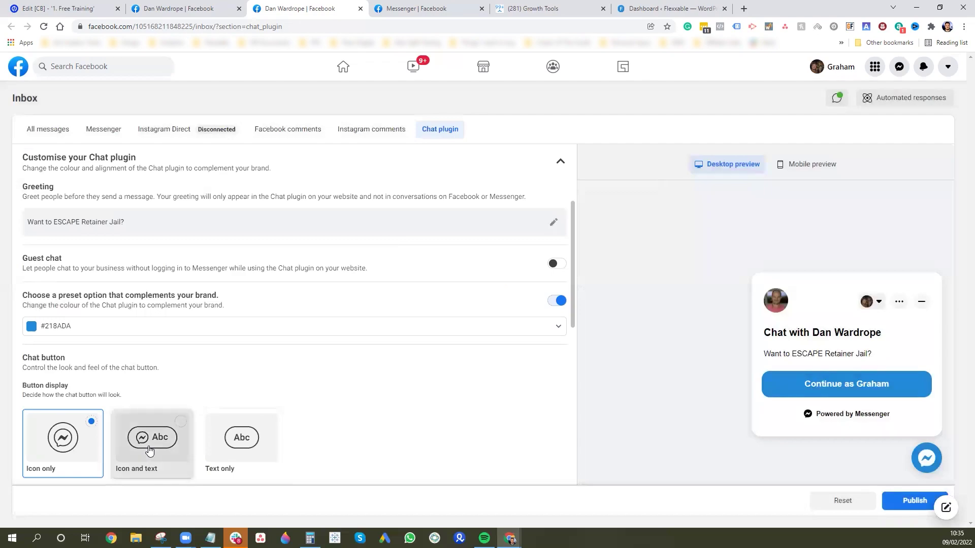
scroll(418, 441, down, 2)
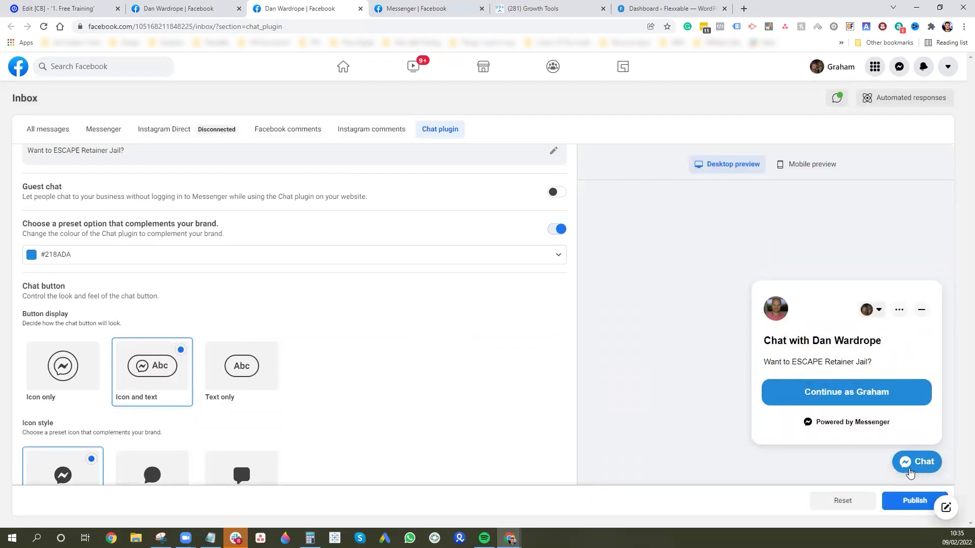
click(232, 376)
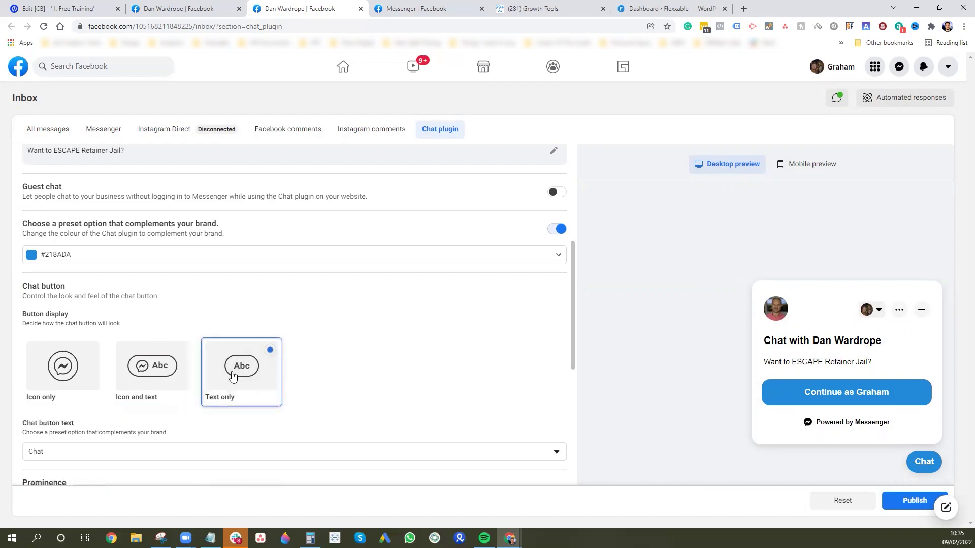
click(63, 371)
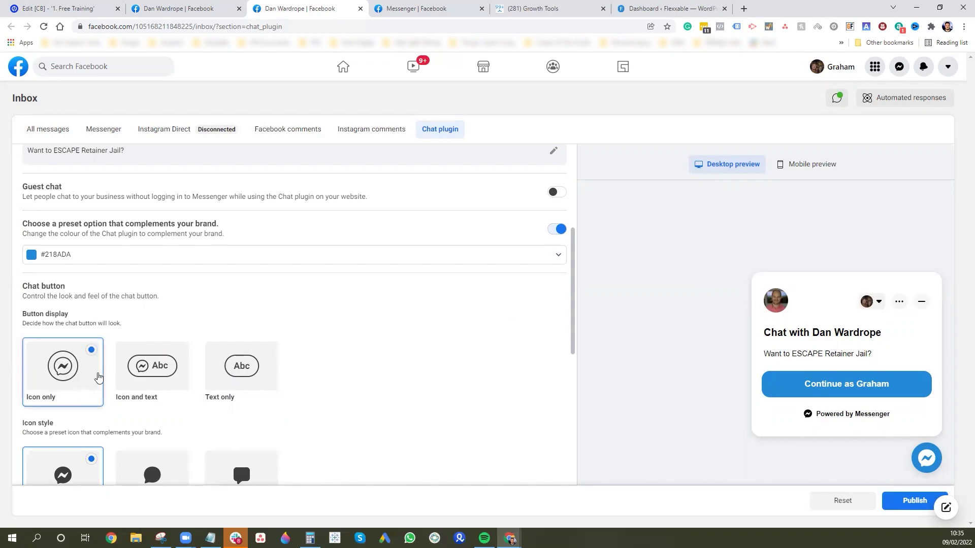
click(156, 378)
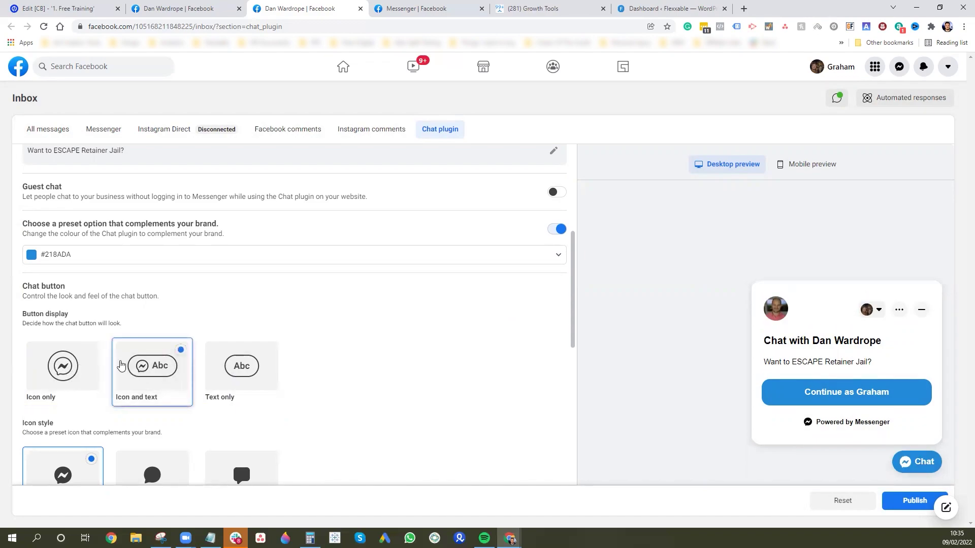
click(64, 365)
Step: Preview the round and square speech bubble icon styles, and set the icon back to the Messenger logo
scroll(340, 374, down, 2)
scroll(340, 374, down, 1)
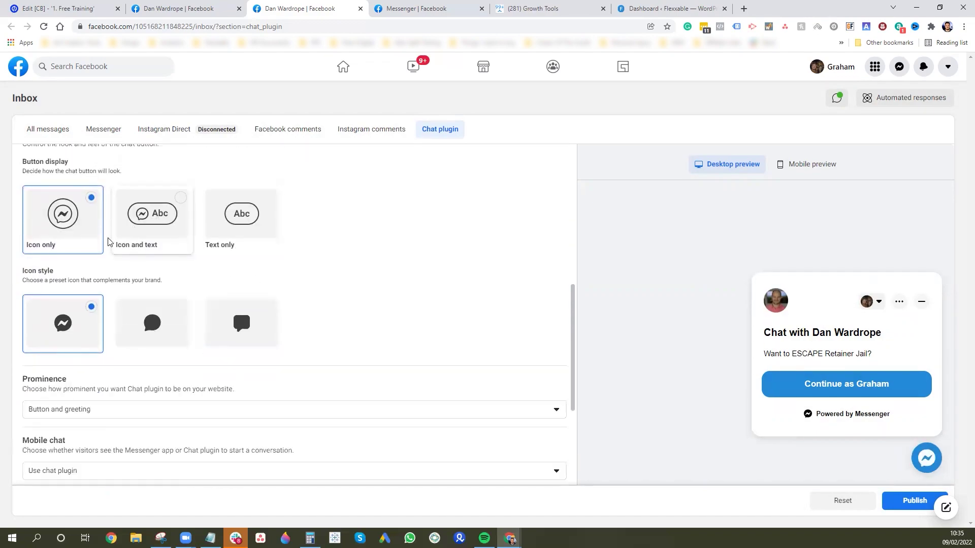
click(170, 337)
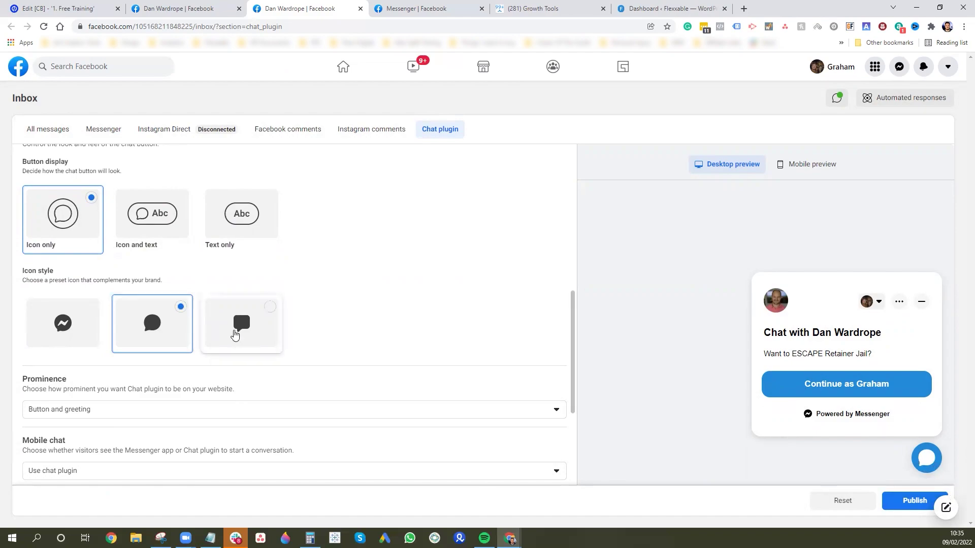
click(235, 335)
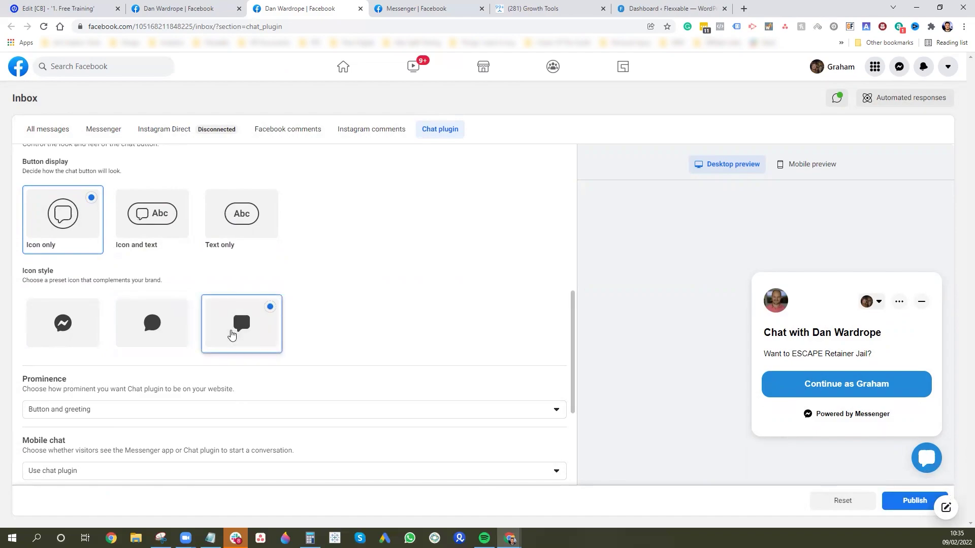
click(62, 327)
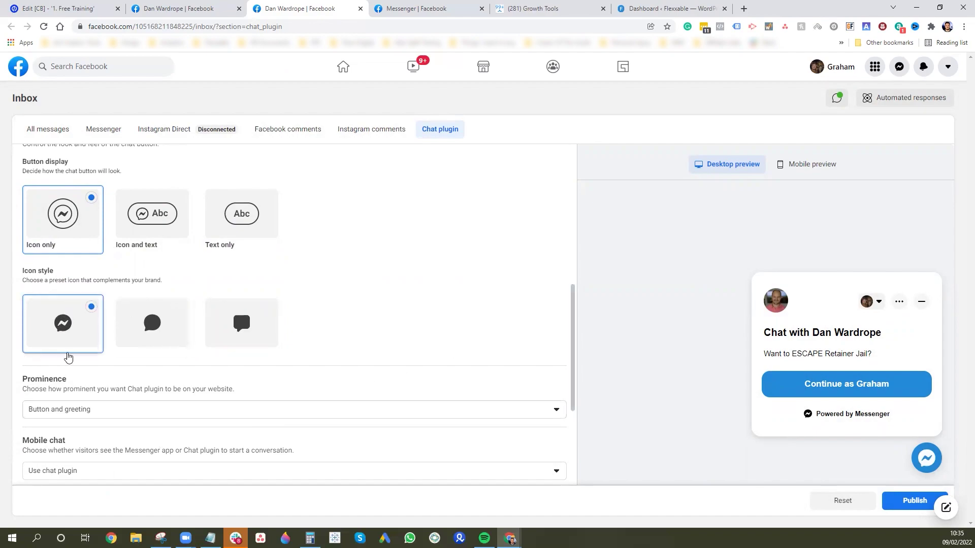
Step: Preview the Button and Chat plugin window prominence options, and set prominence back to Button and greeting
scroll(130, 330, down, 2)
click(90, 310)
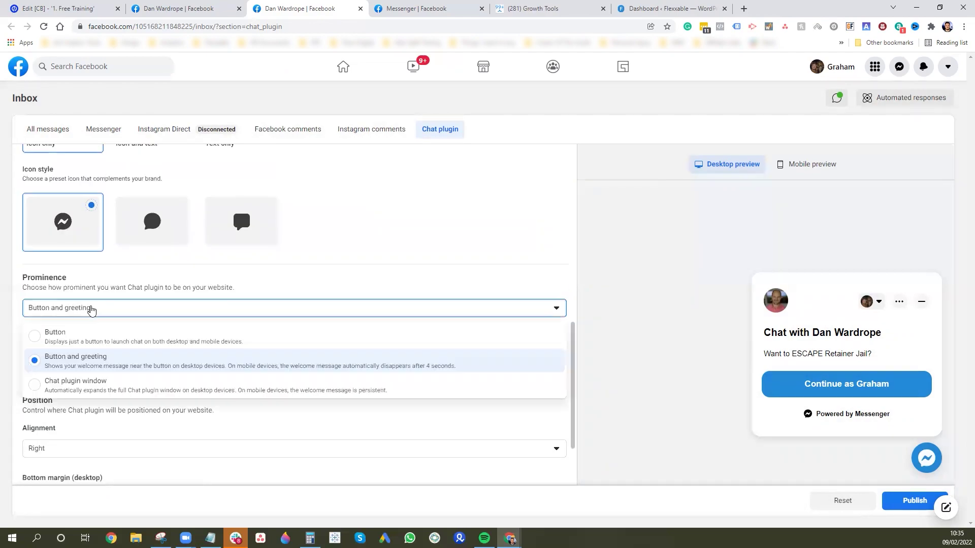
click(75, 344)
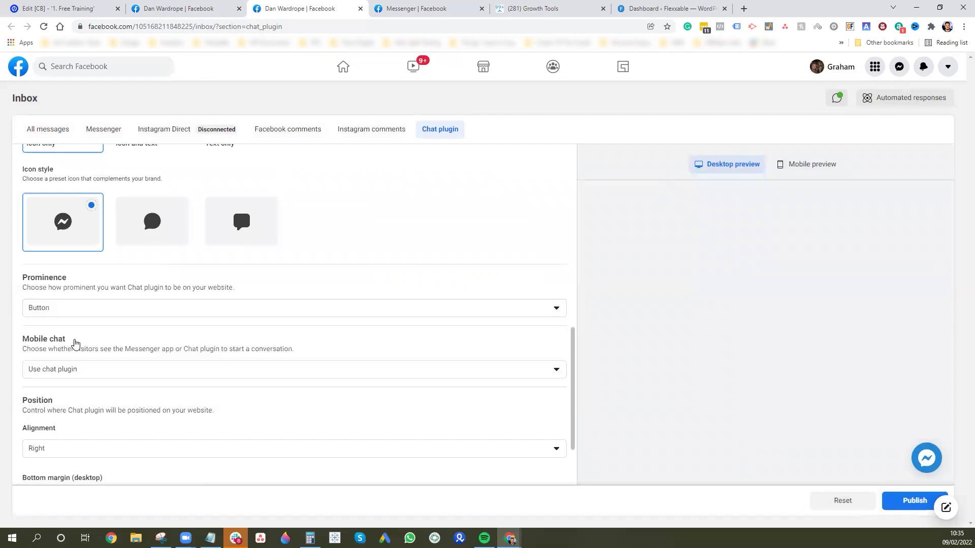
click(78, 309)
click(75, 387)
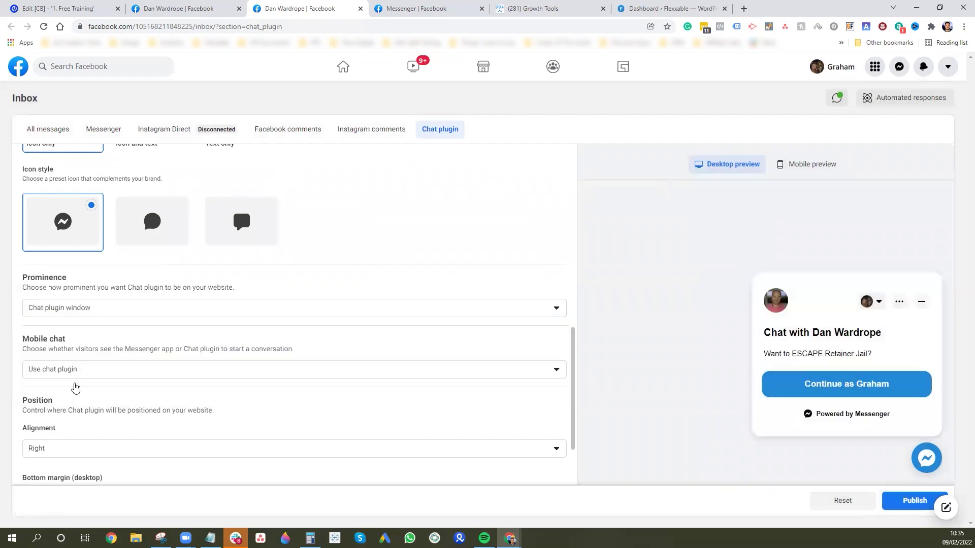
click(84, 314)
click(79, 363)
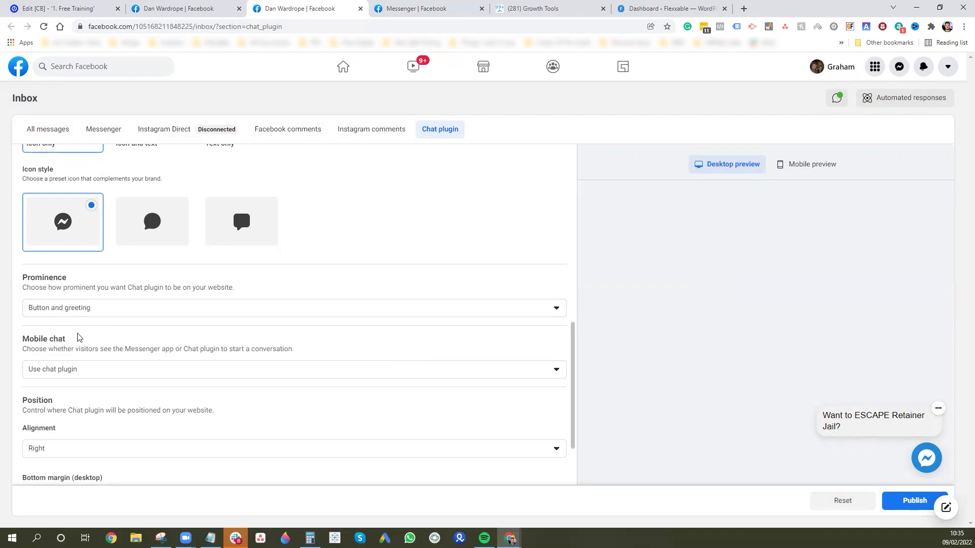
Step: Try the Use Messenger app option for mobile chat, and set mobile chat back to Use chat plugin
click(80, 373)
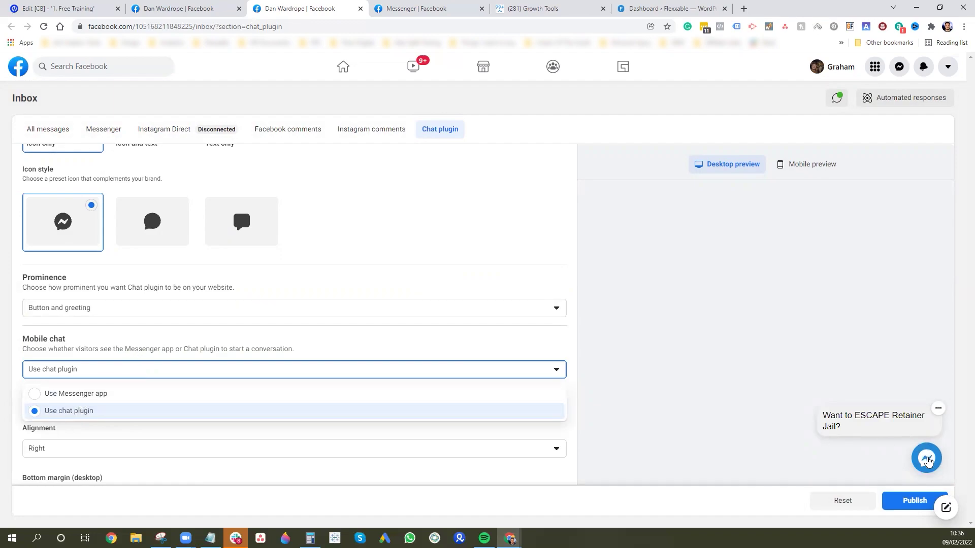
click(115, 401)
click(92, 378)
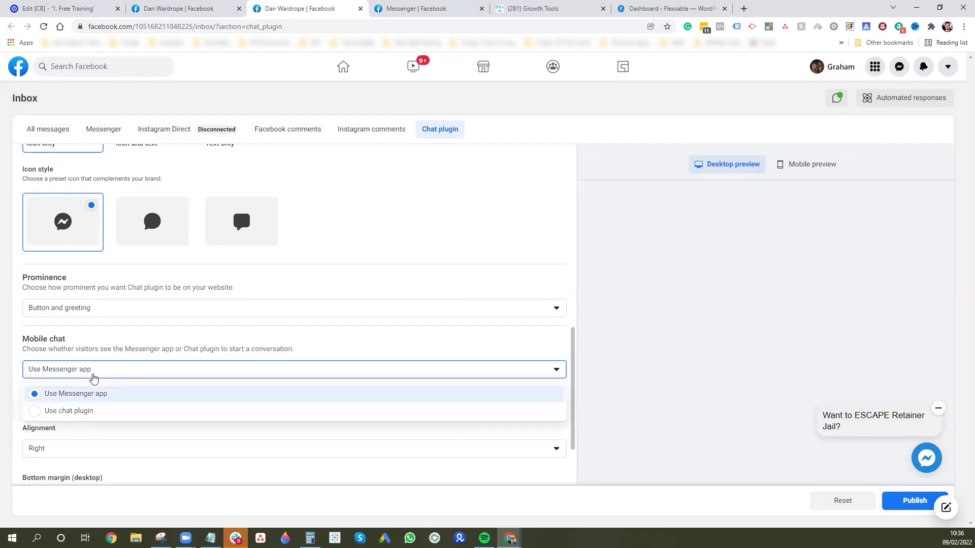
click(76, 411)
Step: Review the Chat plugin's position settings, including its alignment options and the desktop and mobile bottom margins
scroll(152, 376, down, 2)
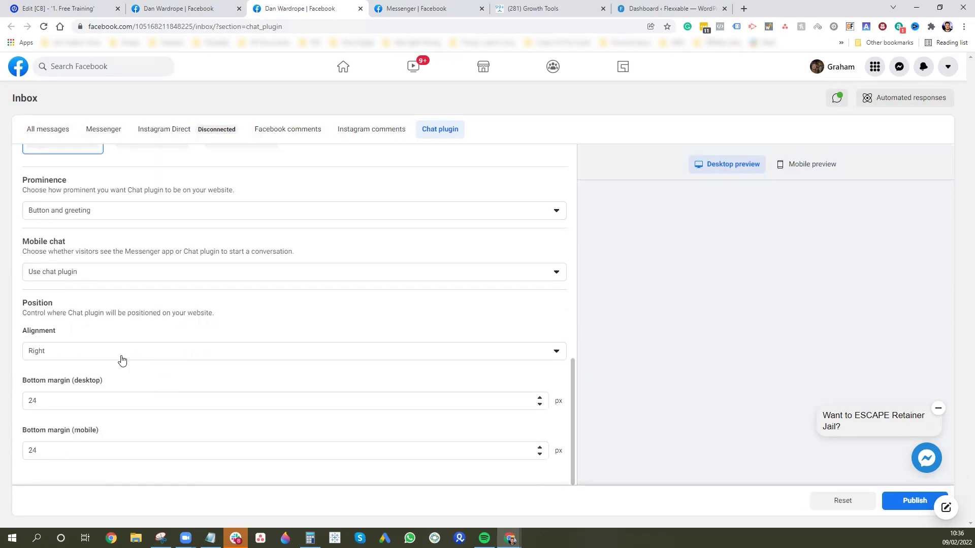
click(90, 356)
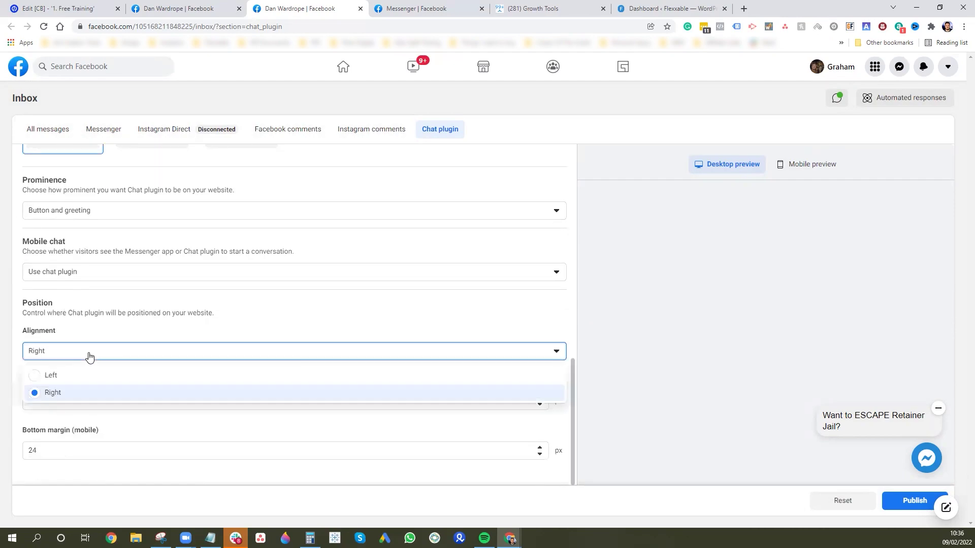
click(260, 313)
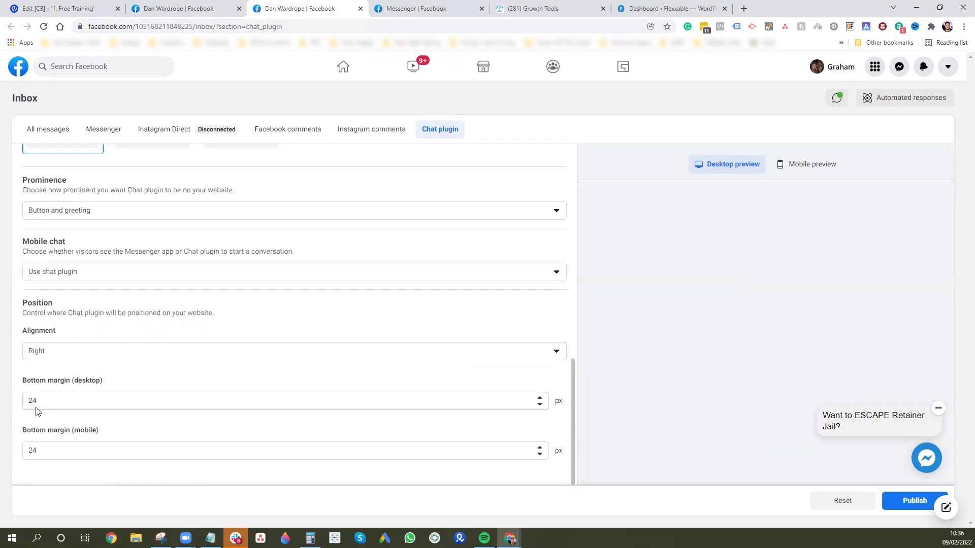
Step: Collapse the customisation options and review the welcome message and frequently asked questions under Start the conversation
scroll(207, 396, up, 12)
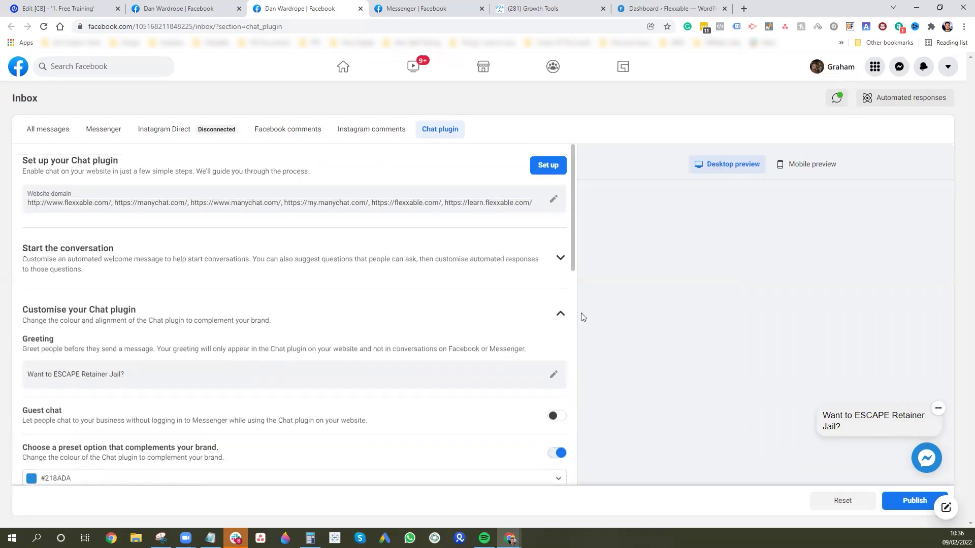
click(562, 315)
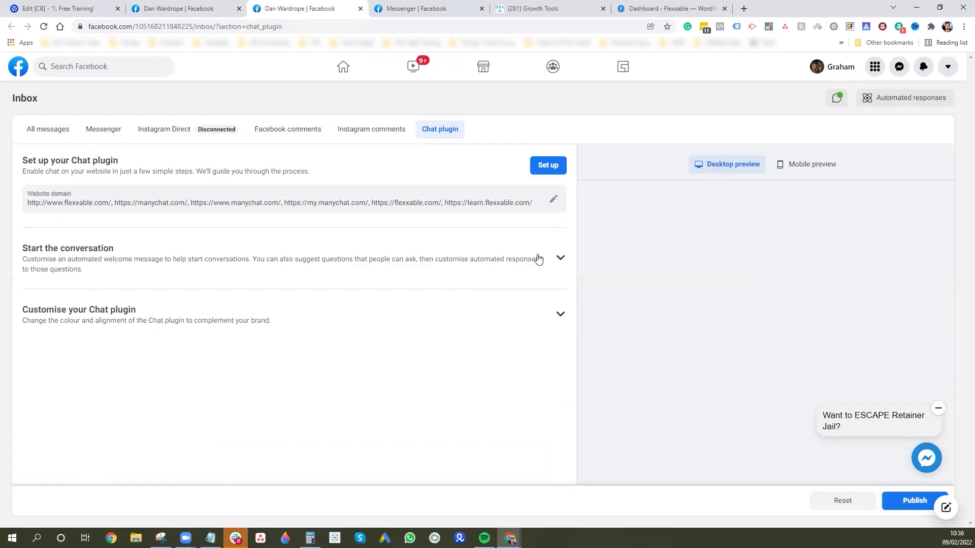
click(562, 262)
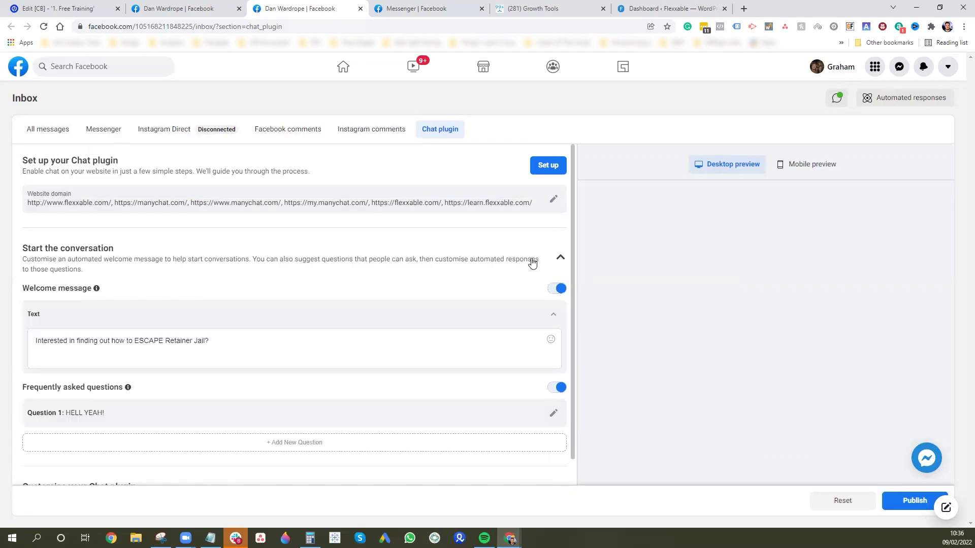
scroll(402, 303, down, 1)
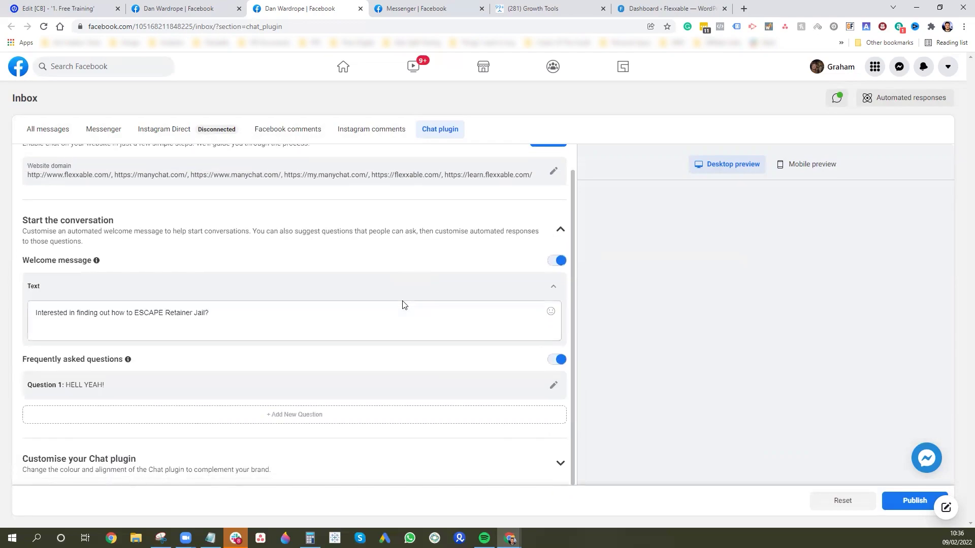
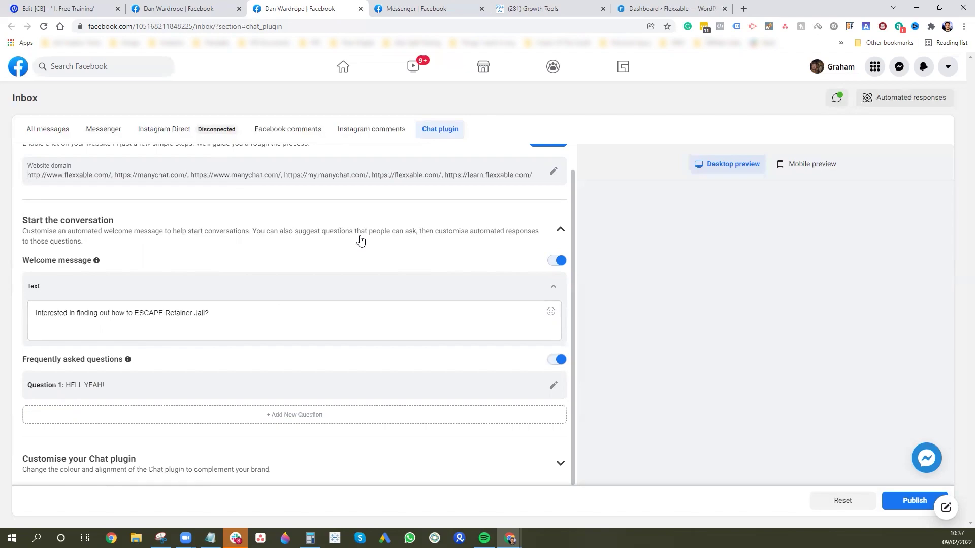
scroll(463, 330, up, 1)
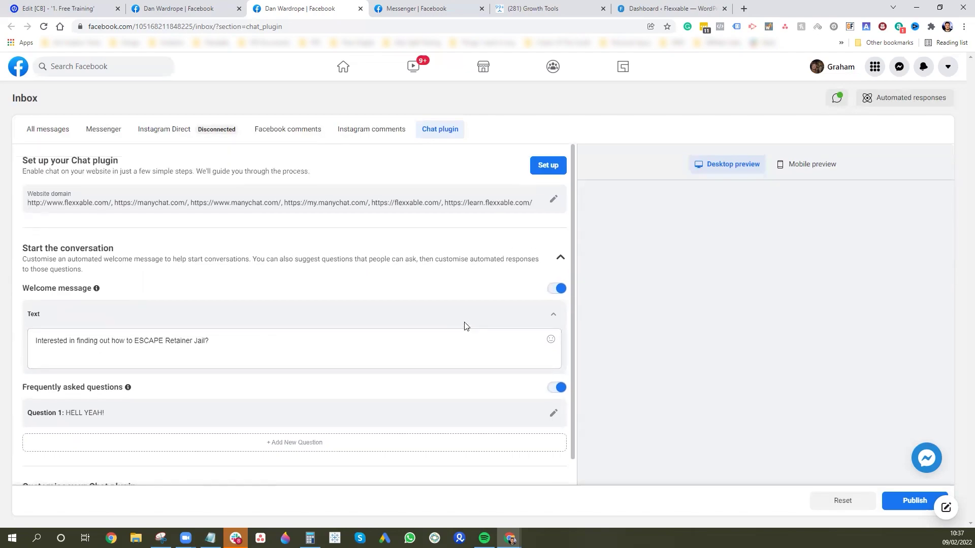
click(559, 257)
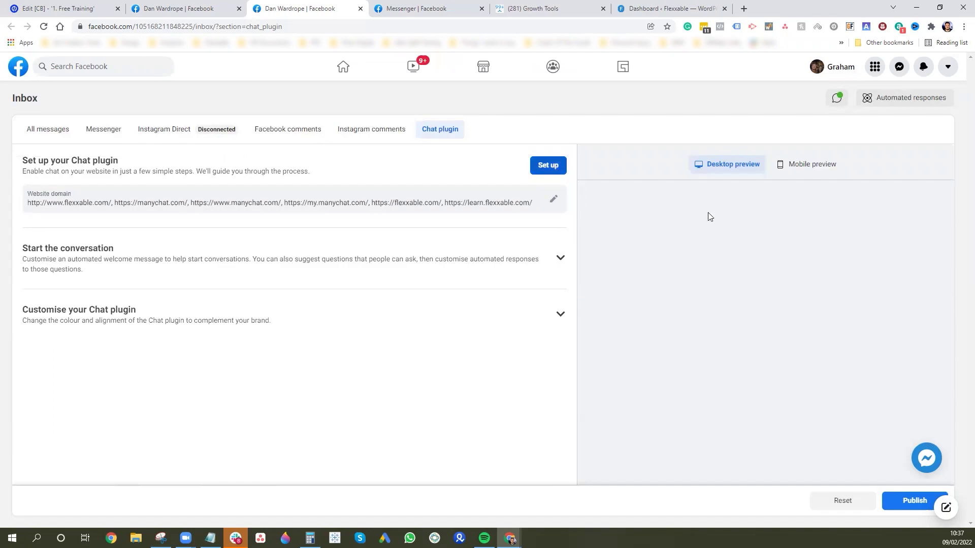
Step: Publish the Chat plugin changes and copy the plugin's code snippet from the Standard setup method
click(913, 503)
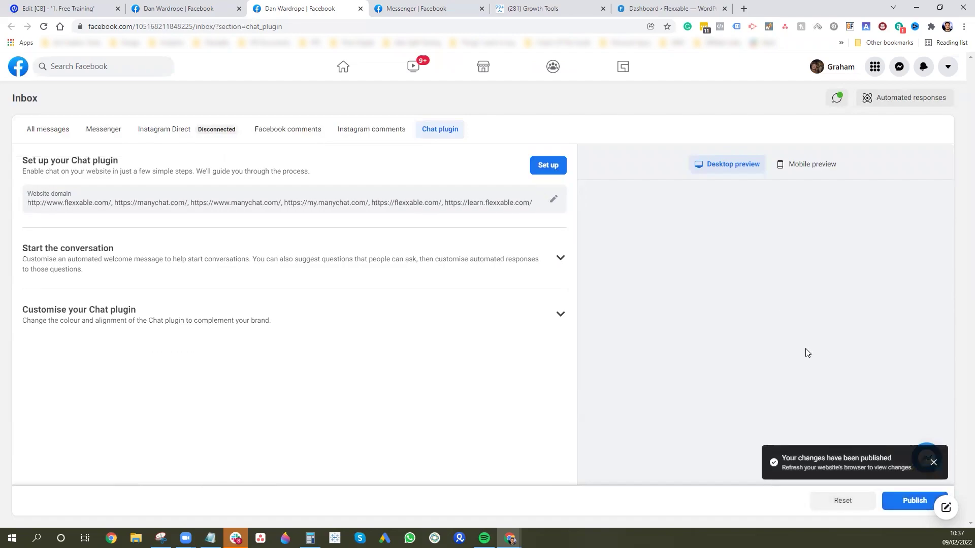
click(555, 172)
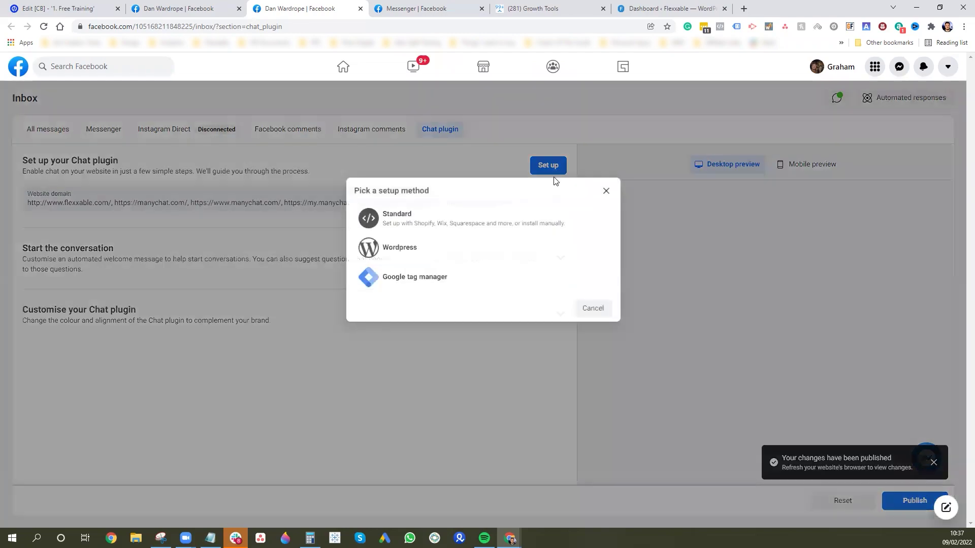
click(462, 218)
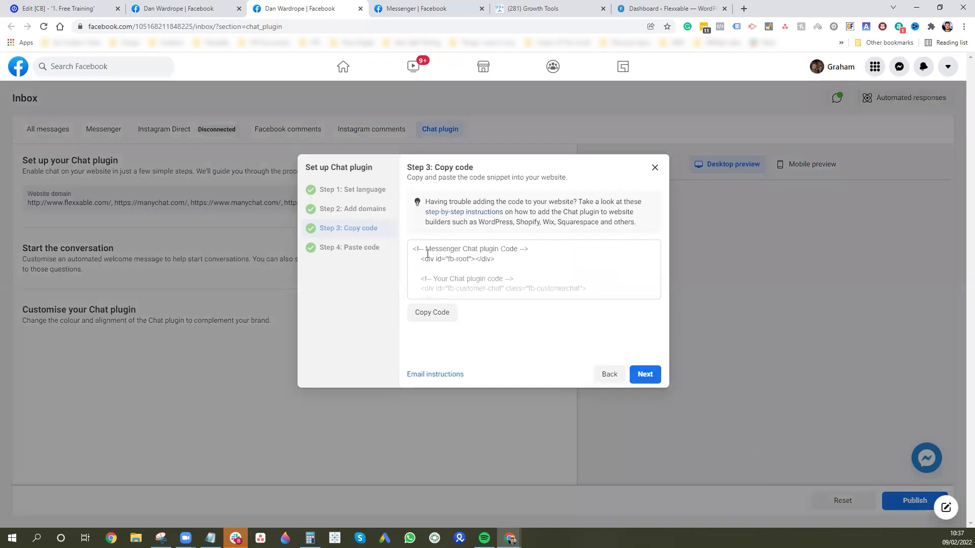
click(416, 312)
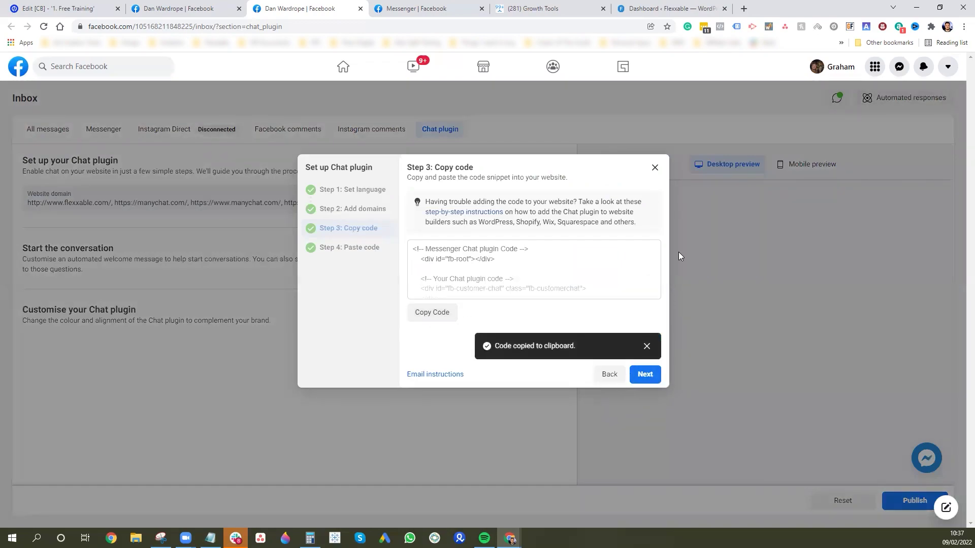
click(653, 167)
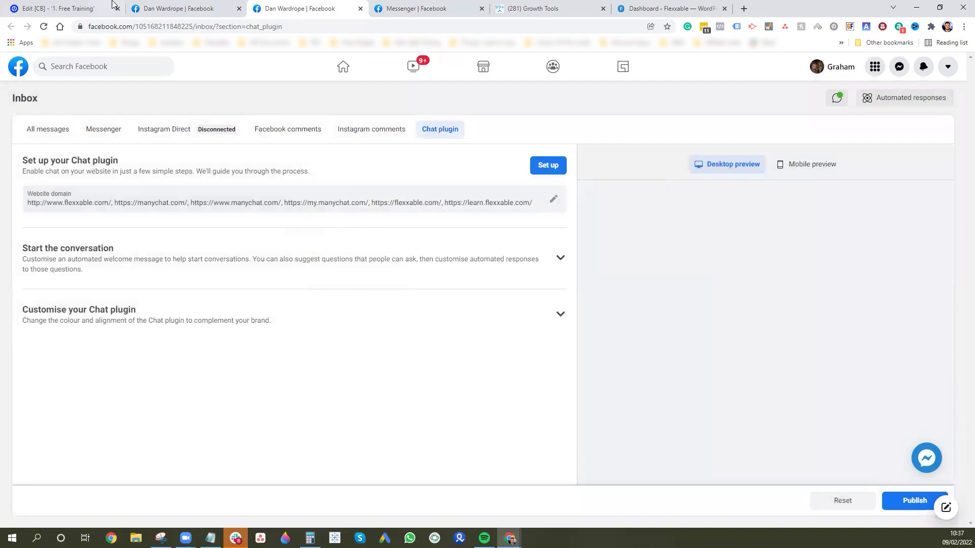
Step: Switch to the Unbounce page editor and add a new JavaScript to the page, placed After Body Tag
click(77, 4)
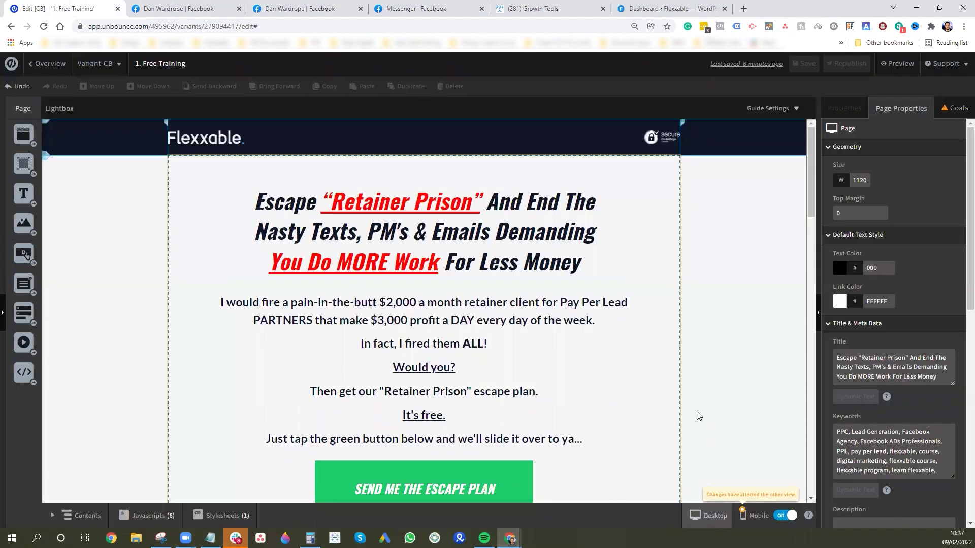
click(147, 515)
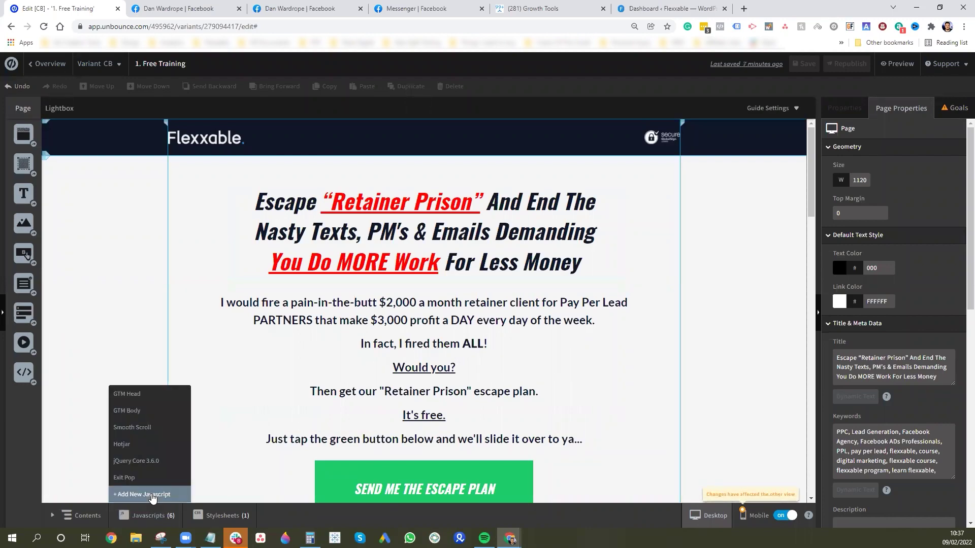
click(152, 495)
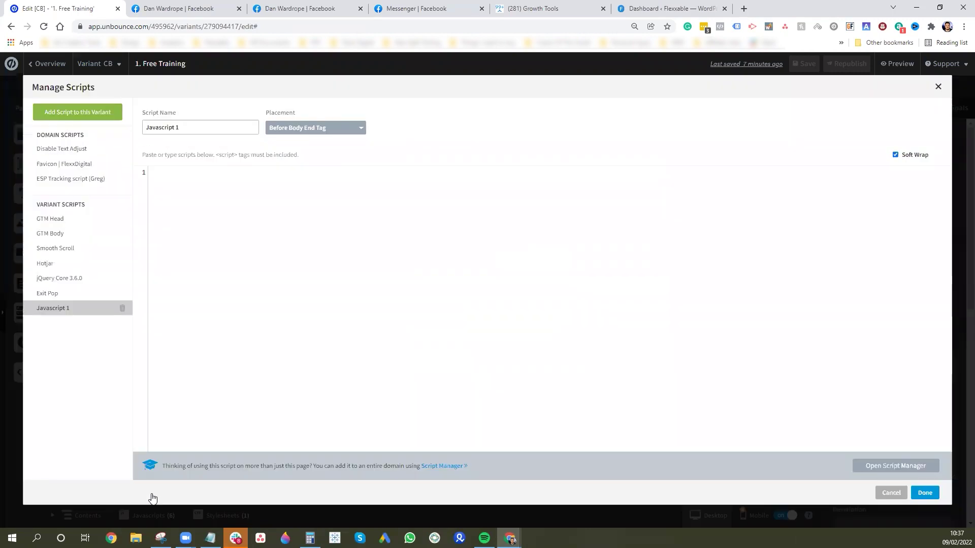
click(318, 132)
click(307, 151)
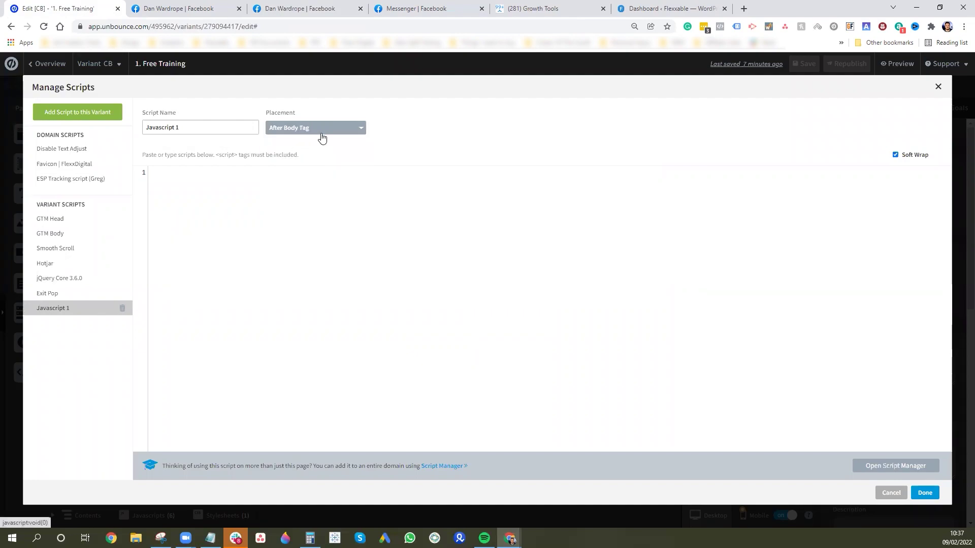
Step: Name the new script FB CHAT PLUGIN, paste the copied Messenger Chat plugin code into it and finish managing scripts
triple_click(152, 128)
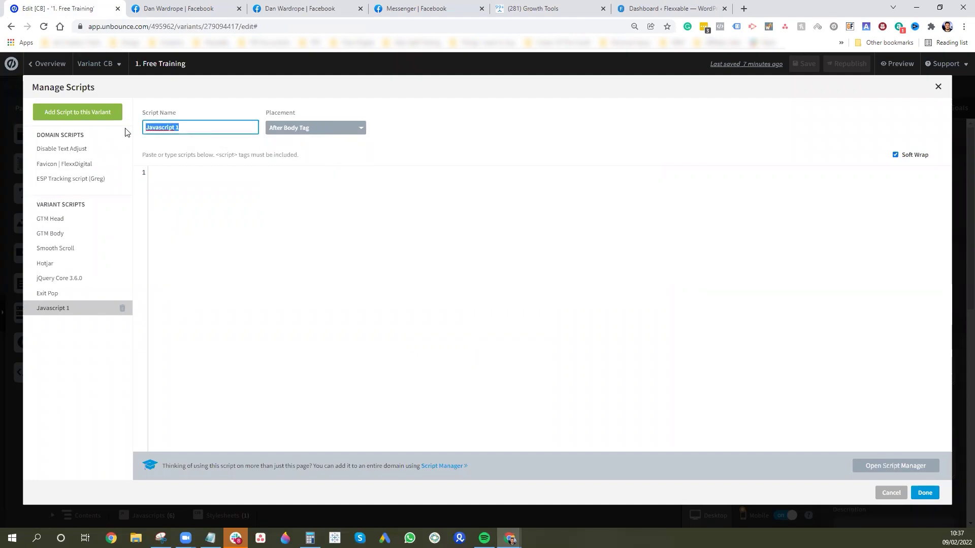
text(FB CHAT PLUGIN)
click(278, 210)
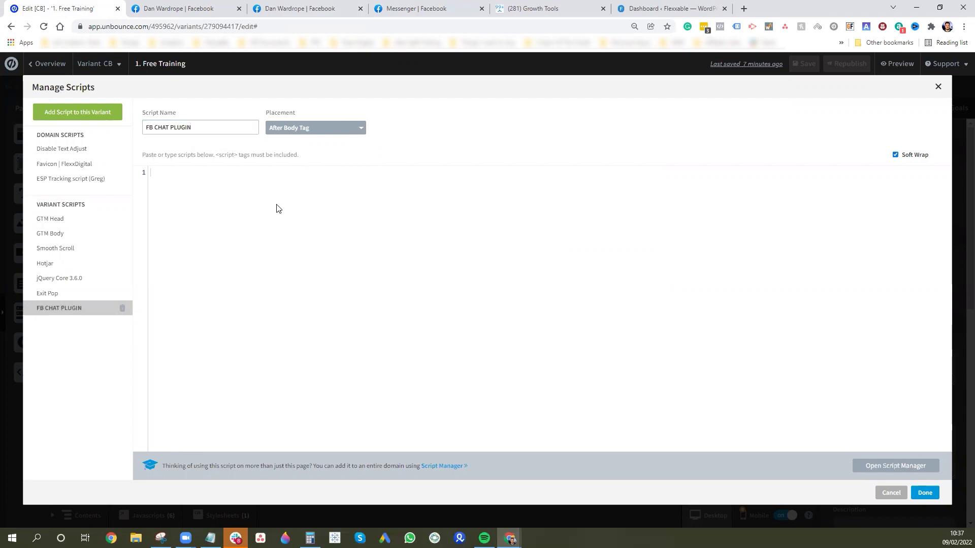
key(ctrl+v)
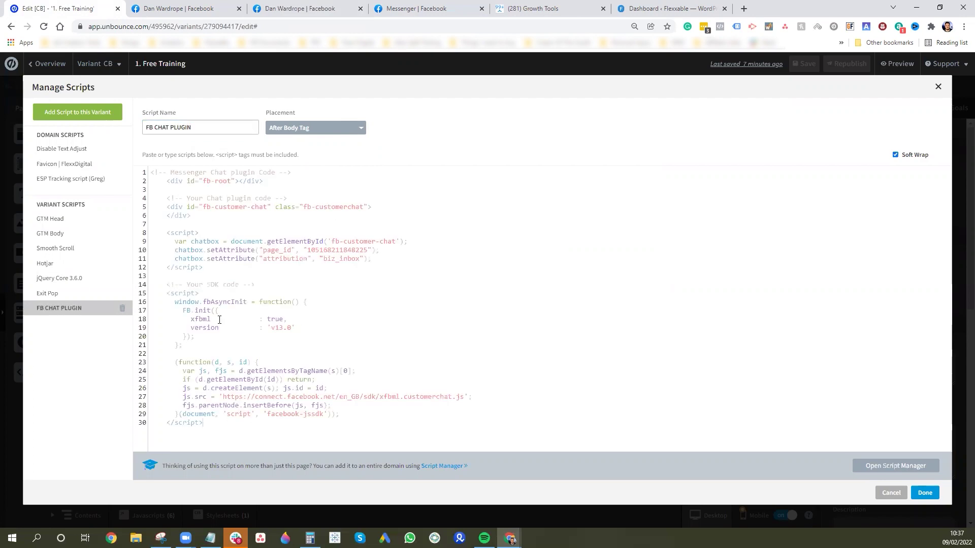
click(925, 492)
Step: Save the landing page, republish it with the new script and dismiss the confirmation
click(809, 68)
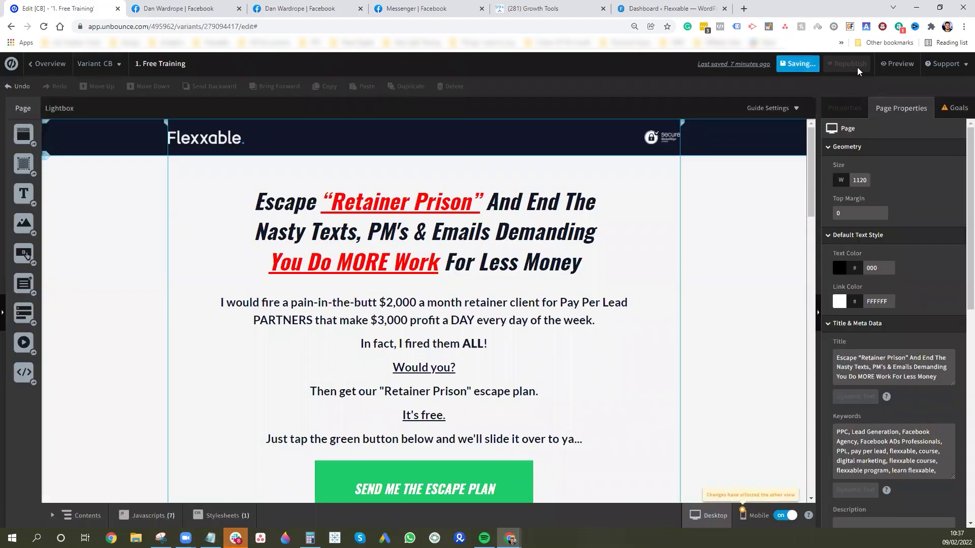
click(850, 65)
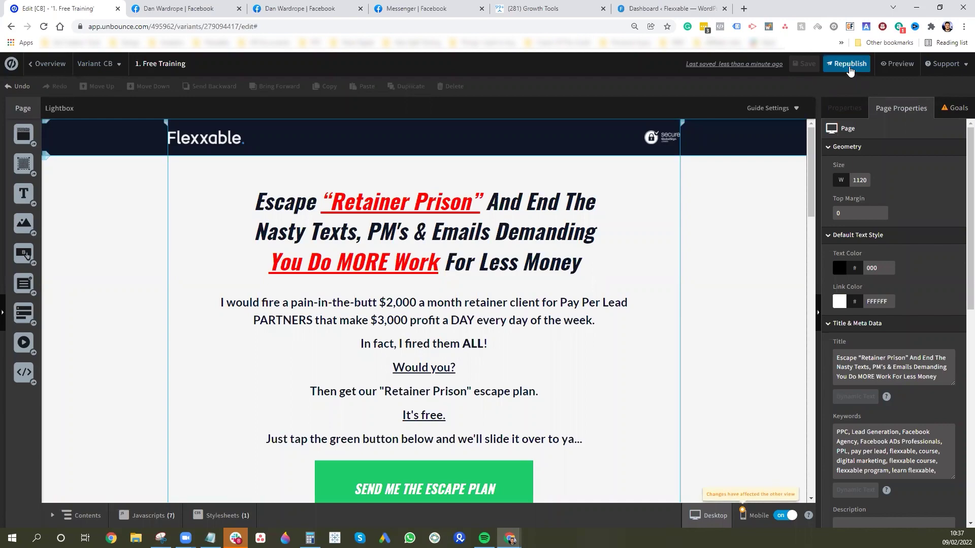
click(572, 399)
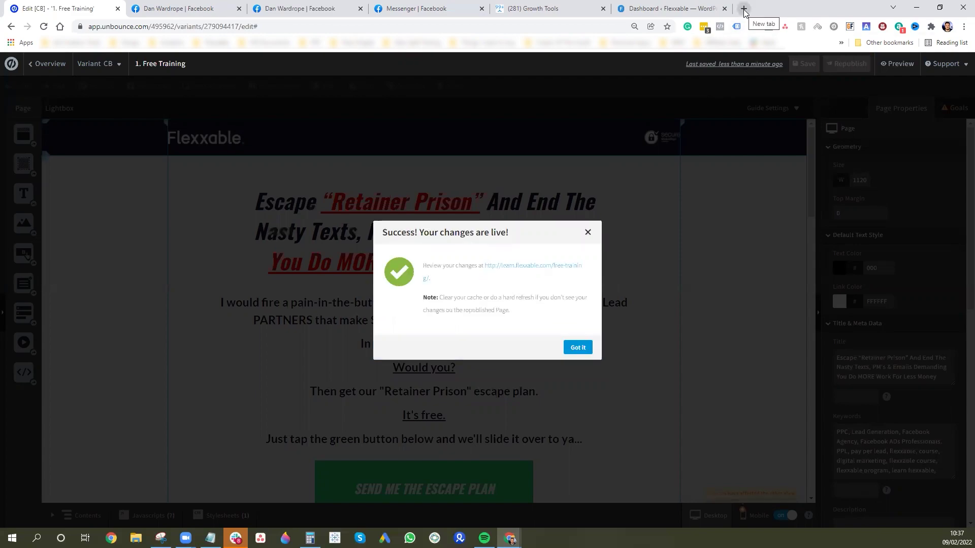
click(575, 348)
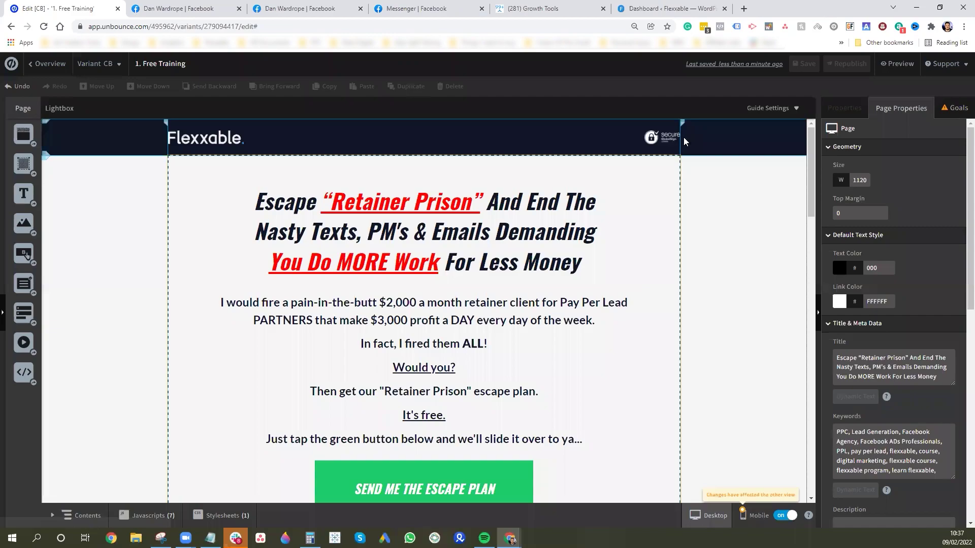
Step: Open the live page learn.flexxable.com/free-training/ in a new browser tab and close its Messenger pop-up
click(743, 8)
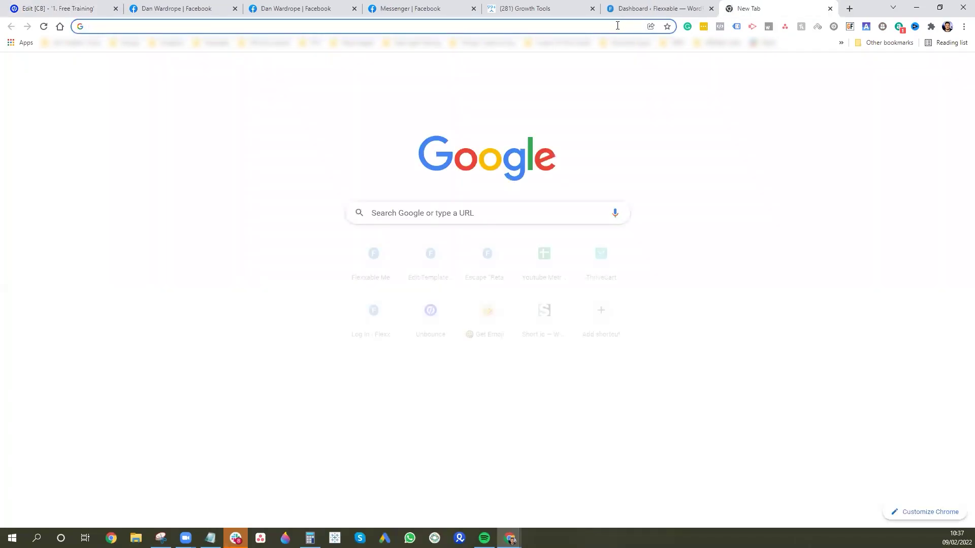
text(learn)
key(Return)
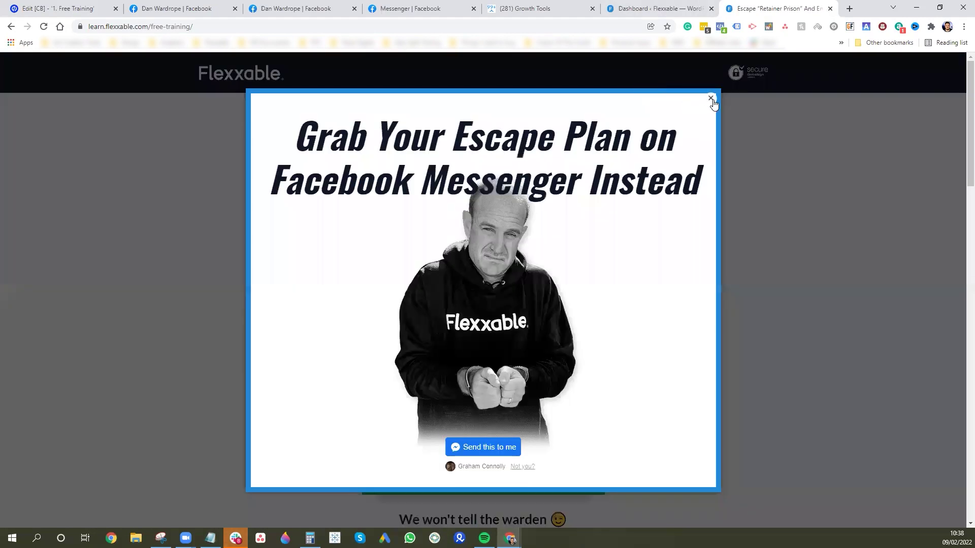
click(711, 99)
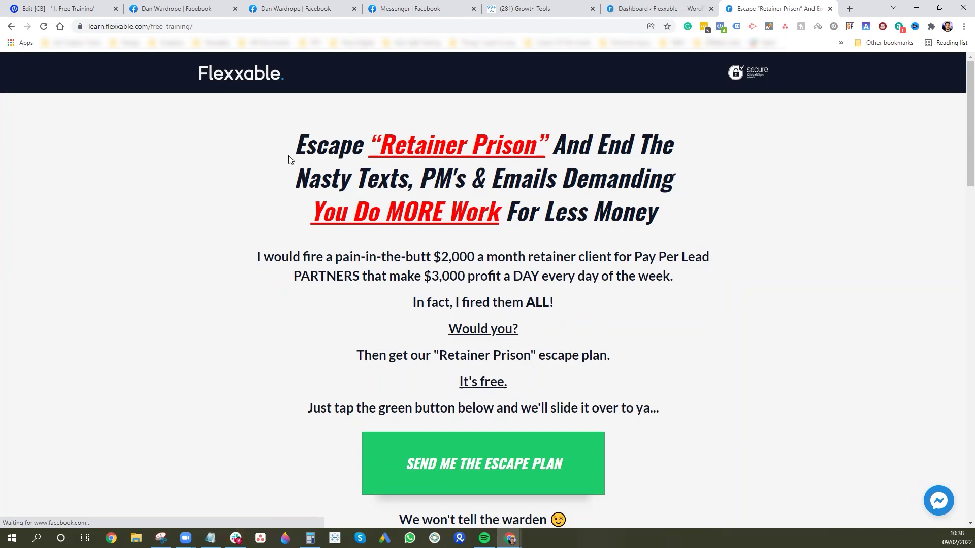
Step: Check the chat button along the live page, open the Messenger chat and continue with the signed-in Facebook account
scroll(416, 218, down, 10)
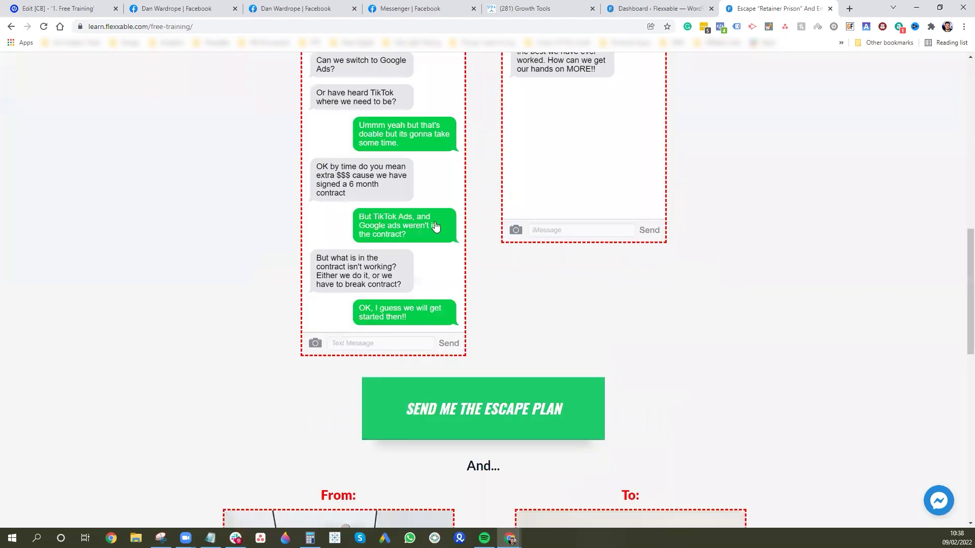
scroll(417, 218, up, 10)
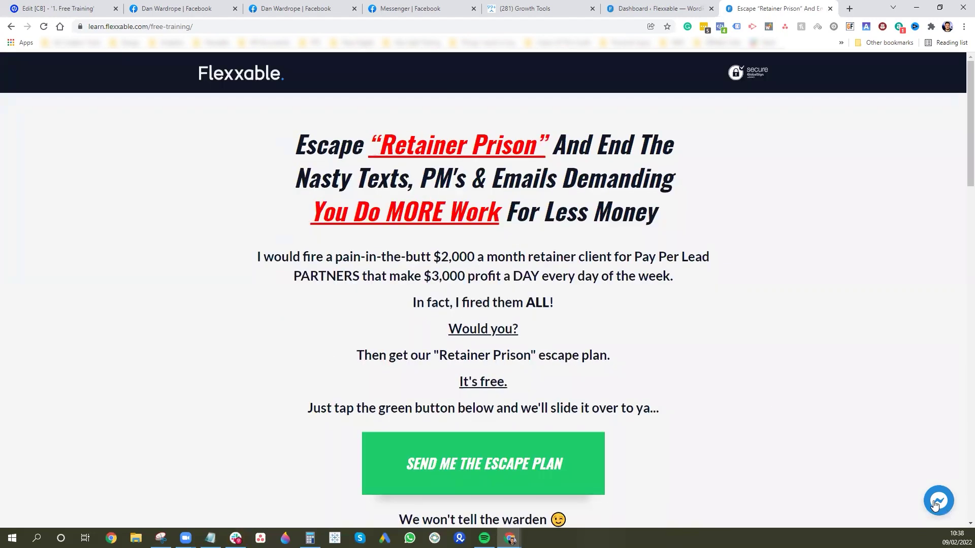
click(943, 509)
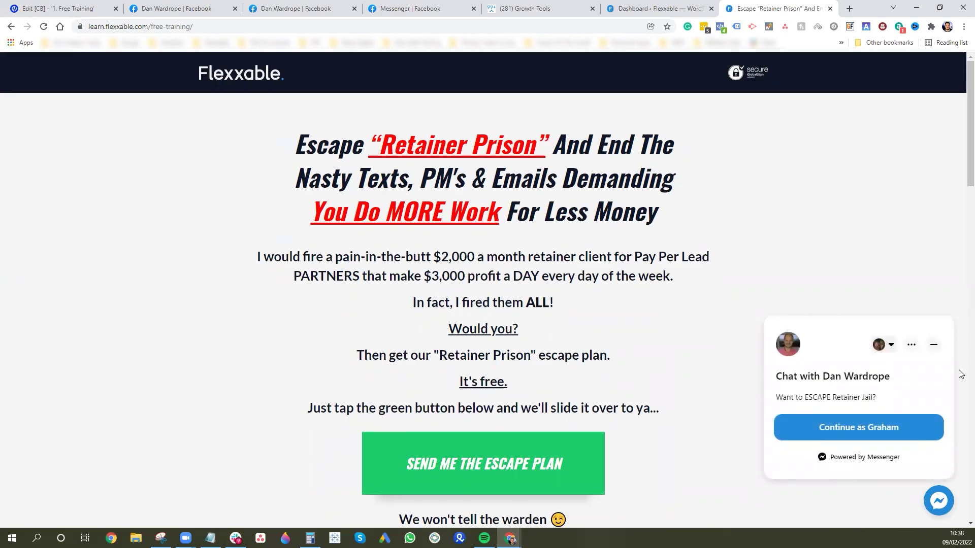
click(843, 428)
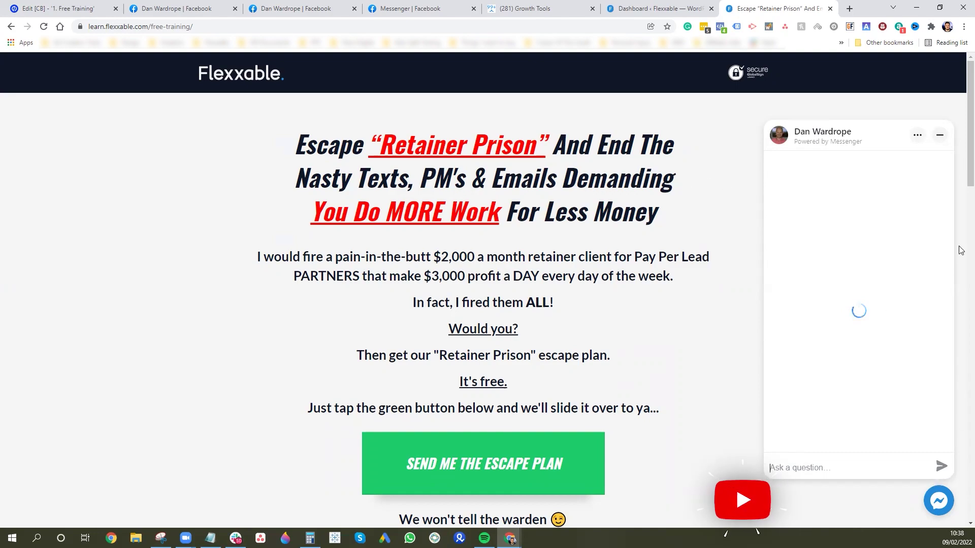
Step: Minimise the Messenger chat window and close the live landing page's browser tab
click(940, 136)
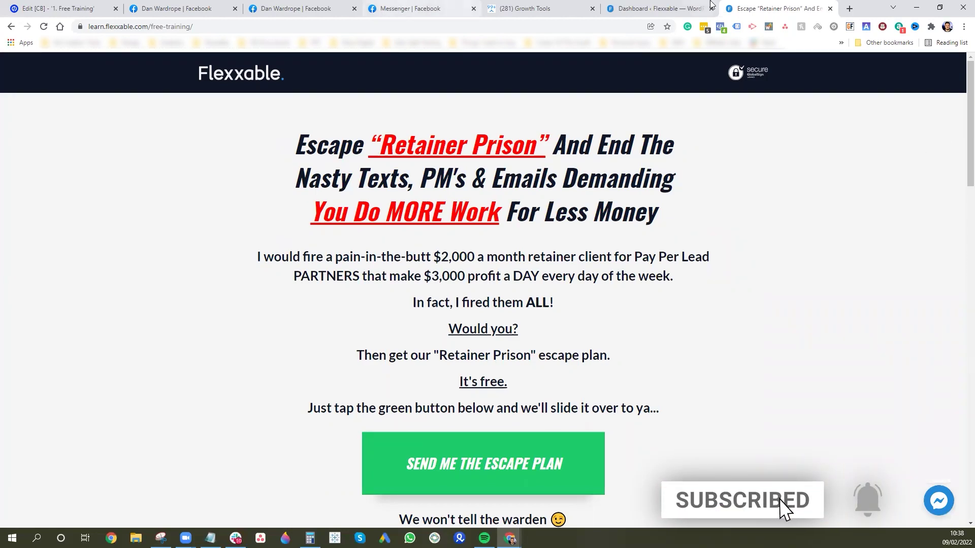
click(830, 9)
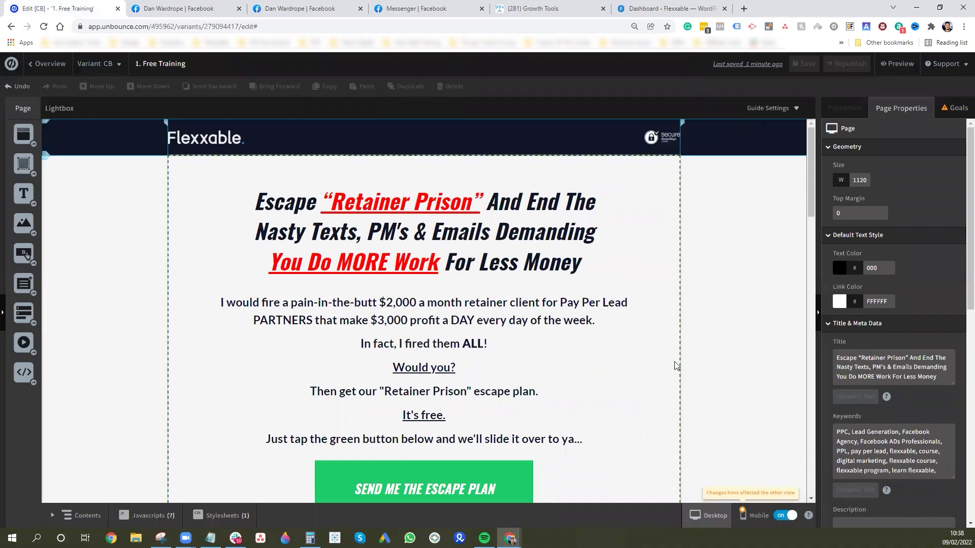
Step: Switch to ManyChat, open the FB Chat Plugin CONFIGURATOR growth tool and review its visibility, colour, greeting, device and first-seen settings
click(570, 9)
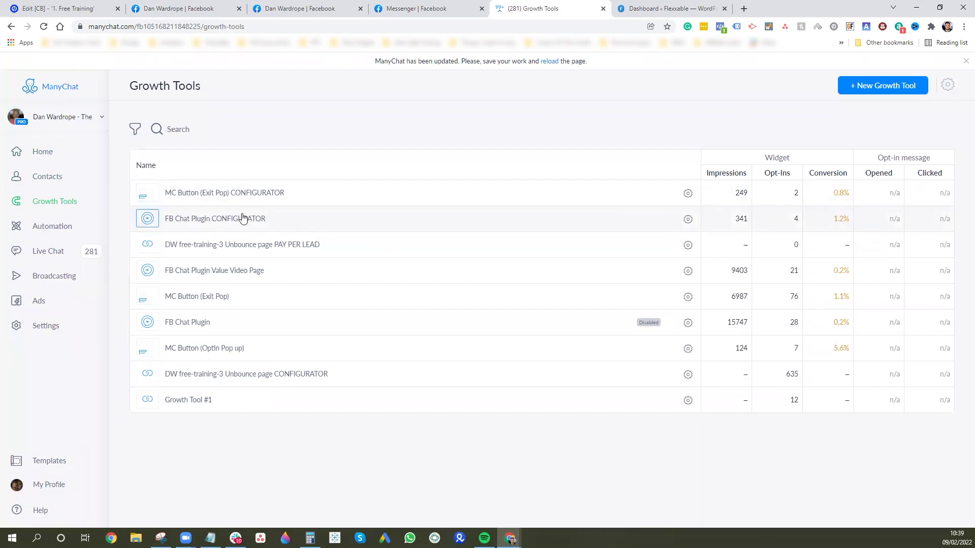
click(299, 224)
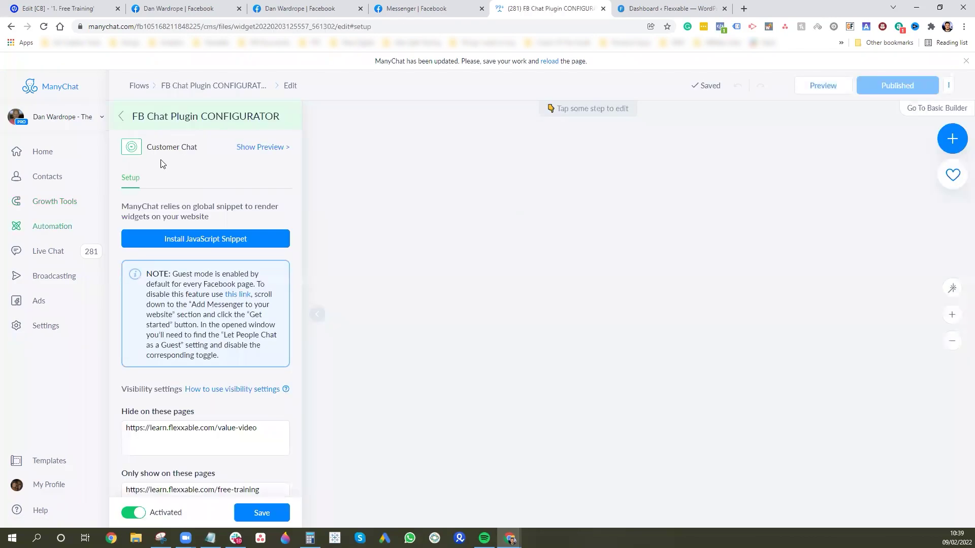
scroll(248, 217, down, 4)
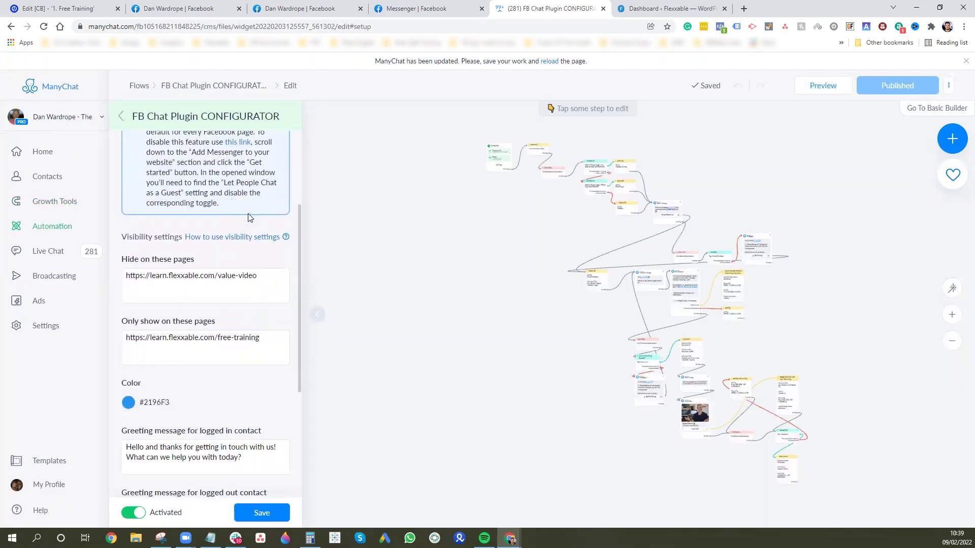
scroll(247, 213, up, 4)
scroll(213, 264, down, 3)
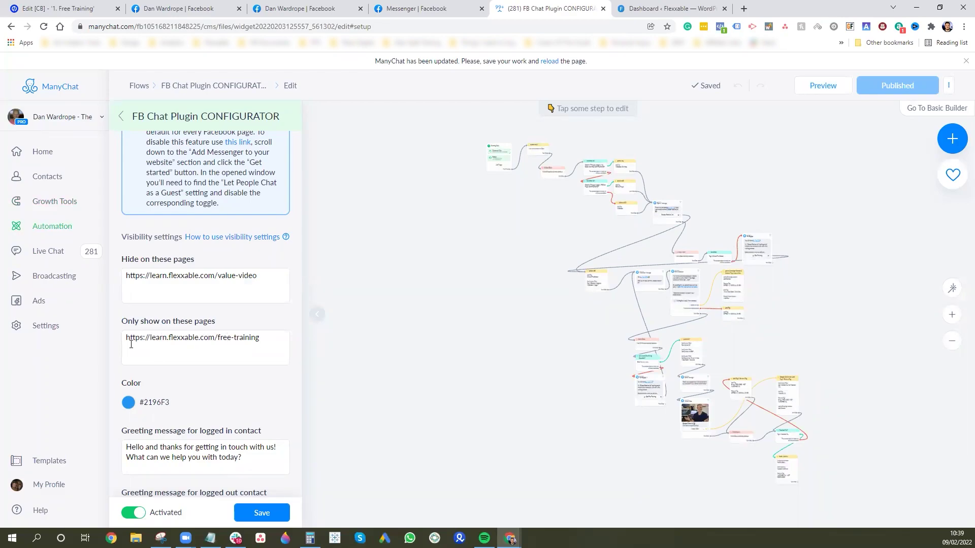
scroll(277, 346, down, 3)
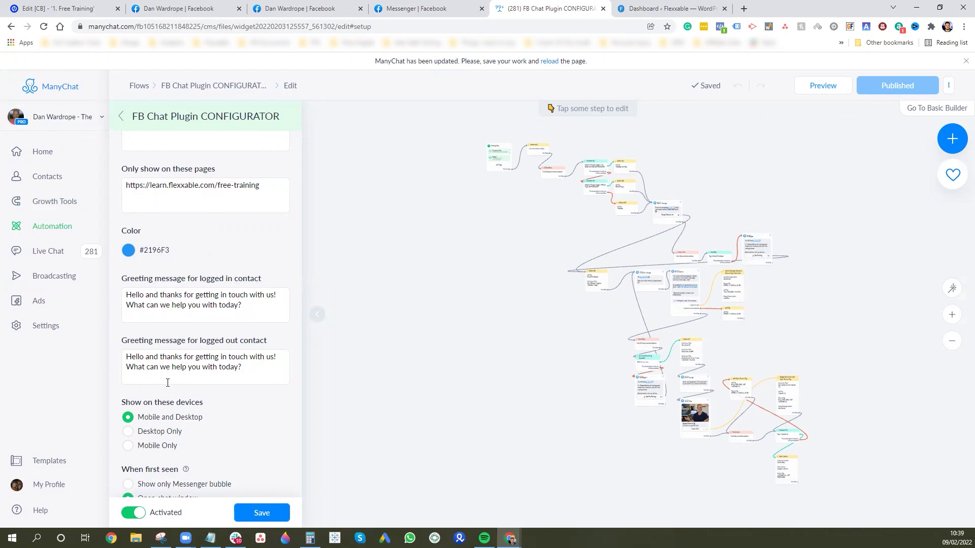
scroll(242, 322, down, 3)
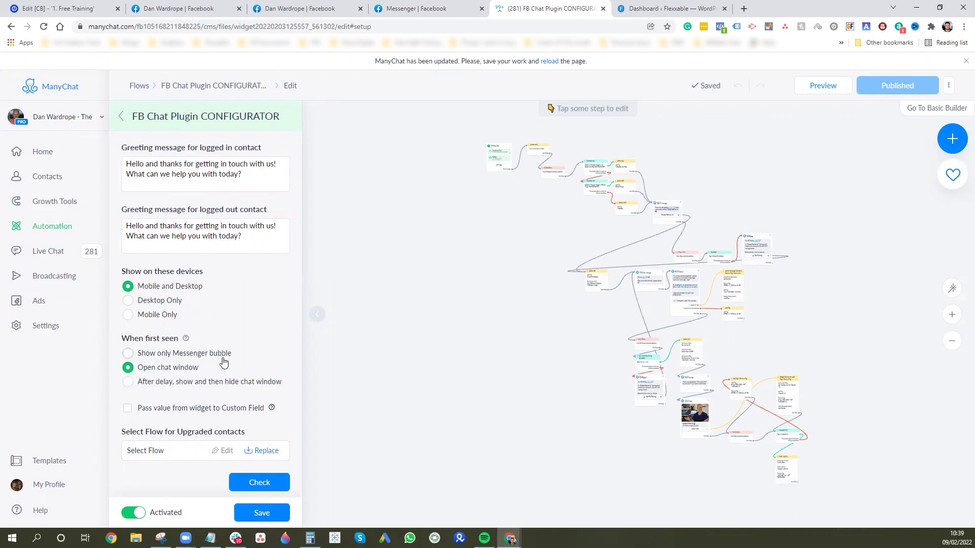
Step: Save the FB Chat Plugin CONFIGURATOR growth tool with its current settings
mouse_move(187, 340)
click(262, 512)
scroll(213, 284, up, 10)
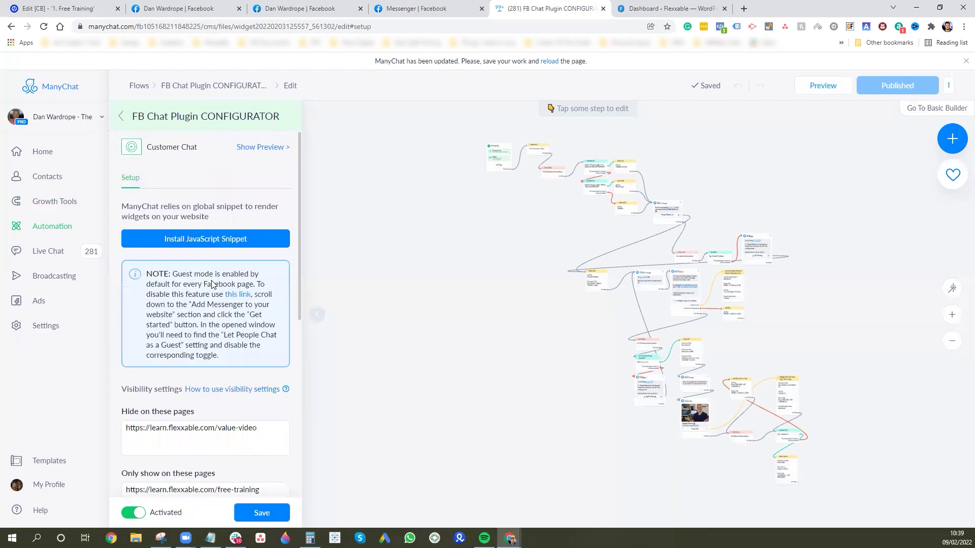
scroll(122, 484, down, 10)
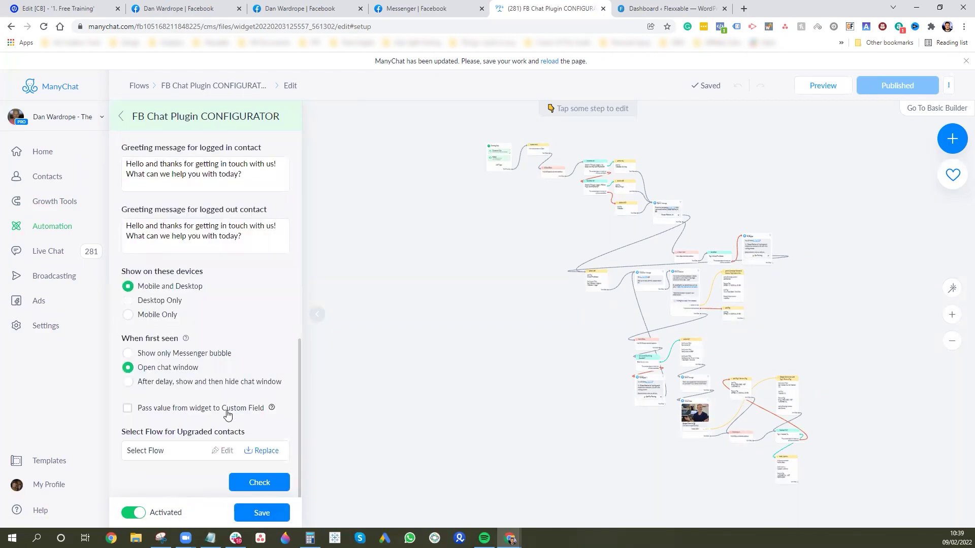
click(262, 513)
Step: Open the JavaScript snippet installation, keep the authorized websites as they are and copy the ManyChat snippet to the clipboard
scroll(261, 352, up, 10)
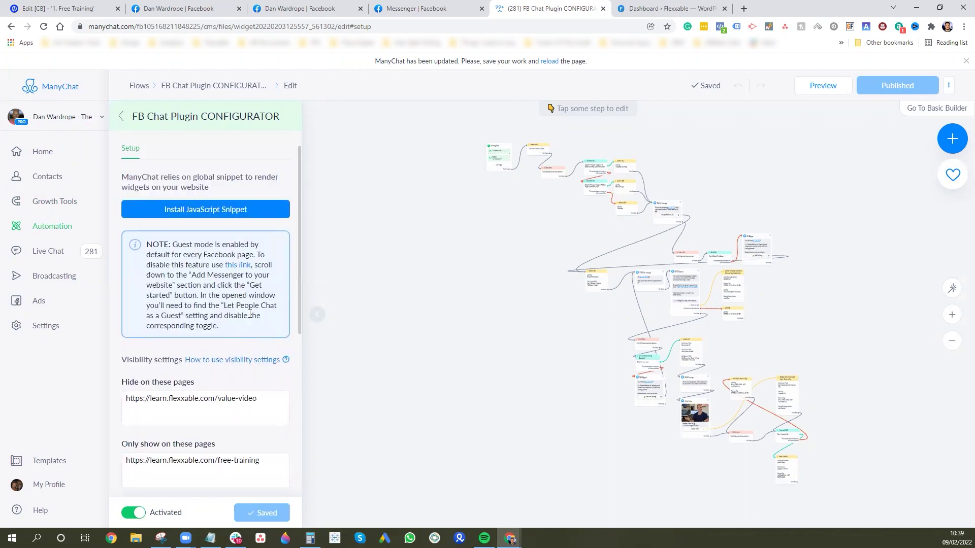
click(219, 215)
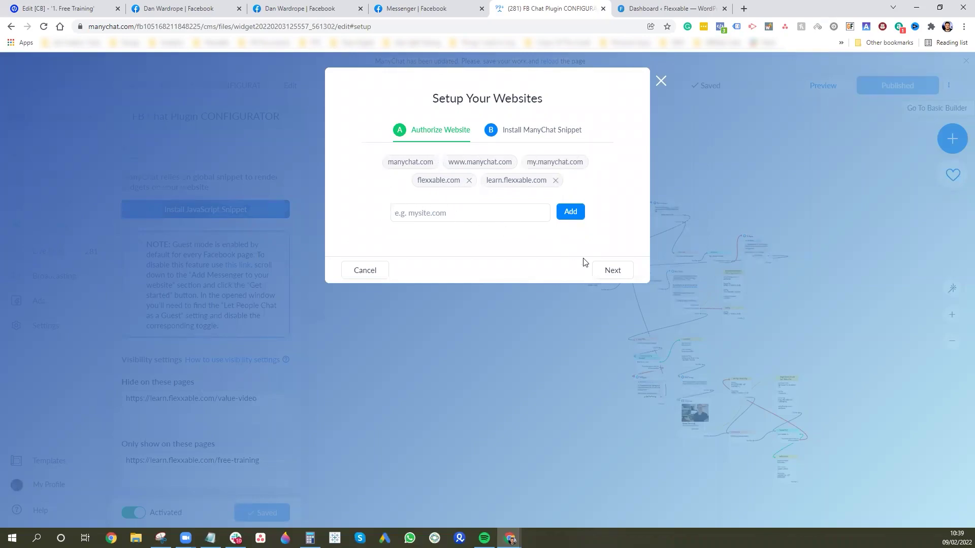
click(606, 265)
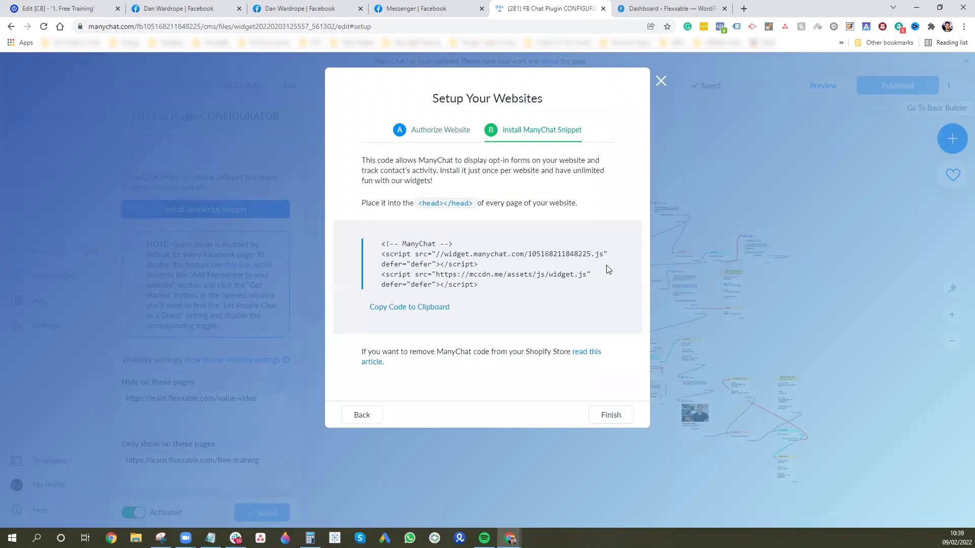
click(423, 308)
Step: In the Unbounce page editor, open the FB CHAT PLUGIN script and replace all its code with the copied ManyChat snippet
click(76, 8)
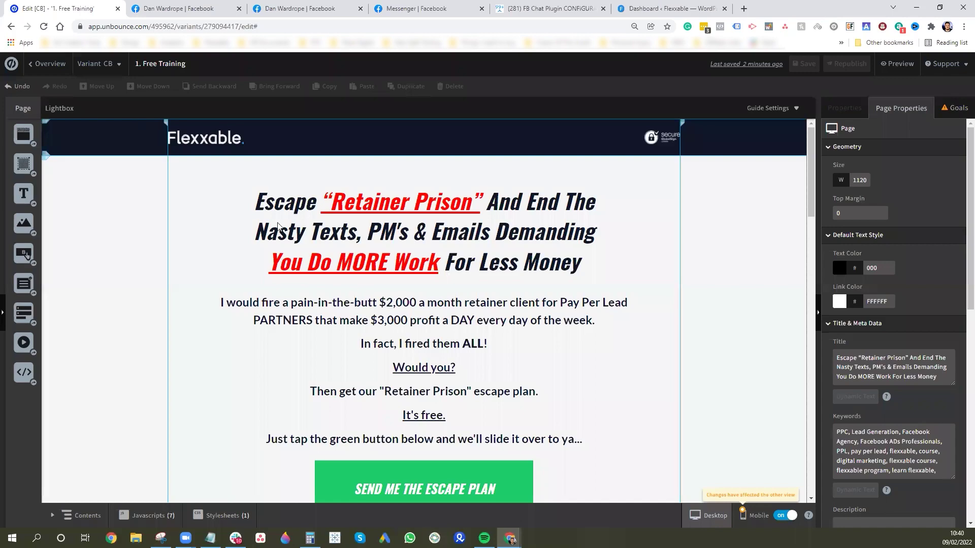
click(149, 516)
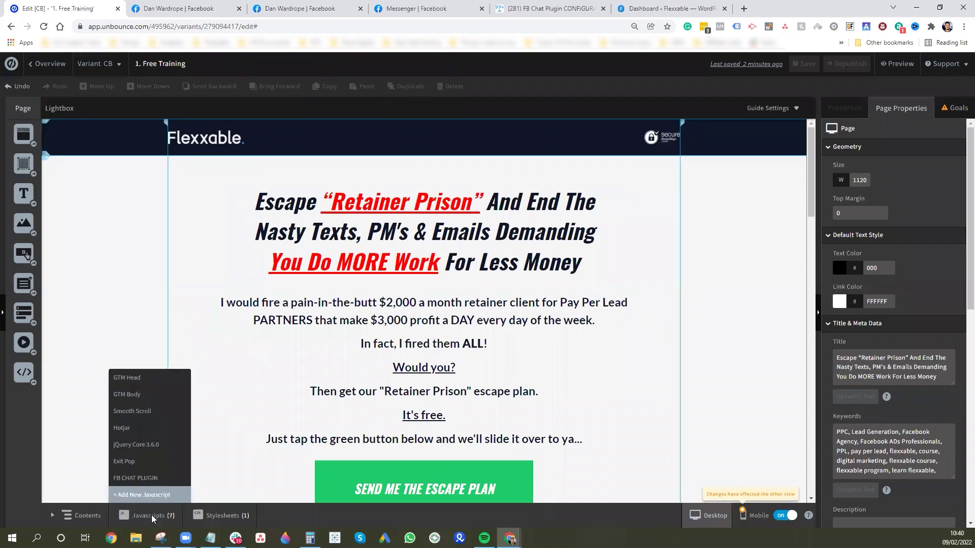
click(147, 477)
click(296, 259)
key(ctrl+a)
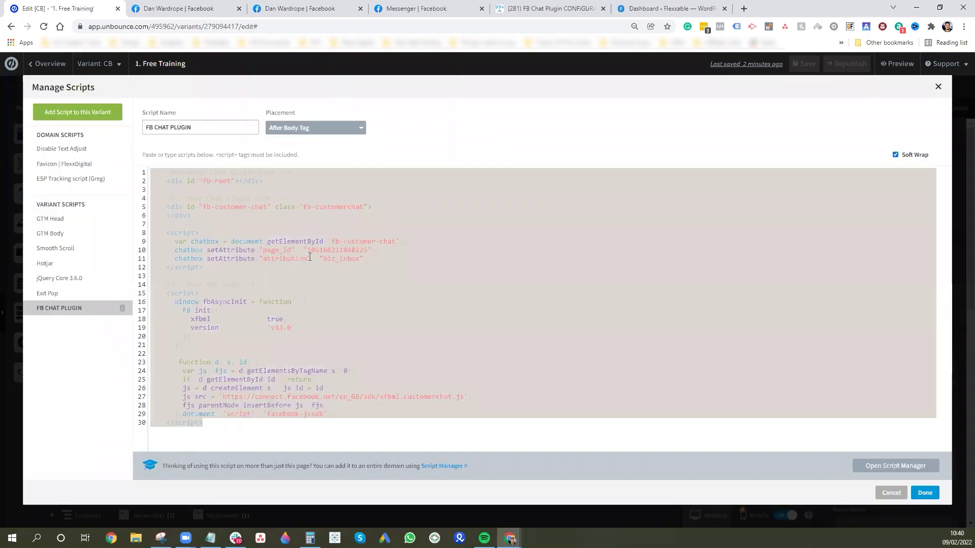
key(ctrl+v)
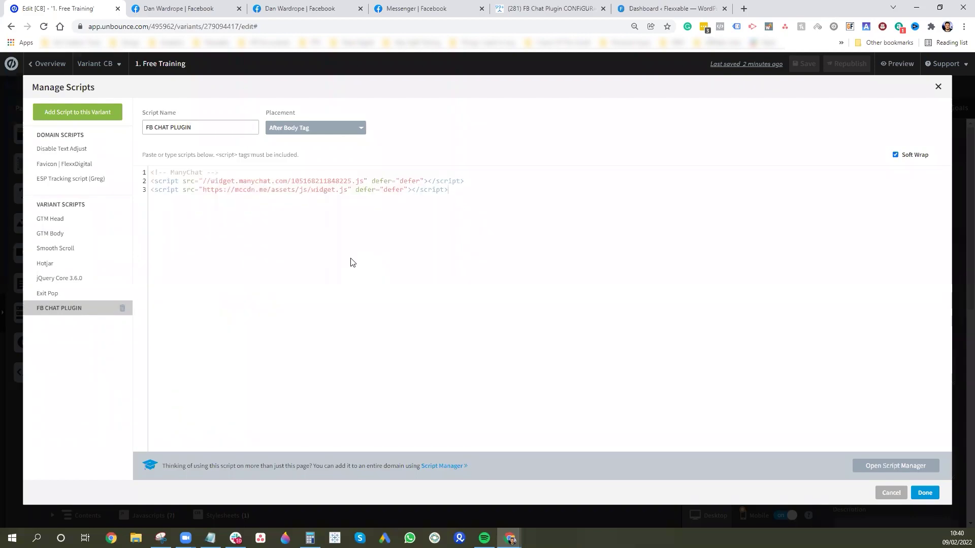
Step: Delete the ManyChat comment line from the script, set its placement to Head and finish managing scripts
drag(240, 174, 144, 170)
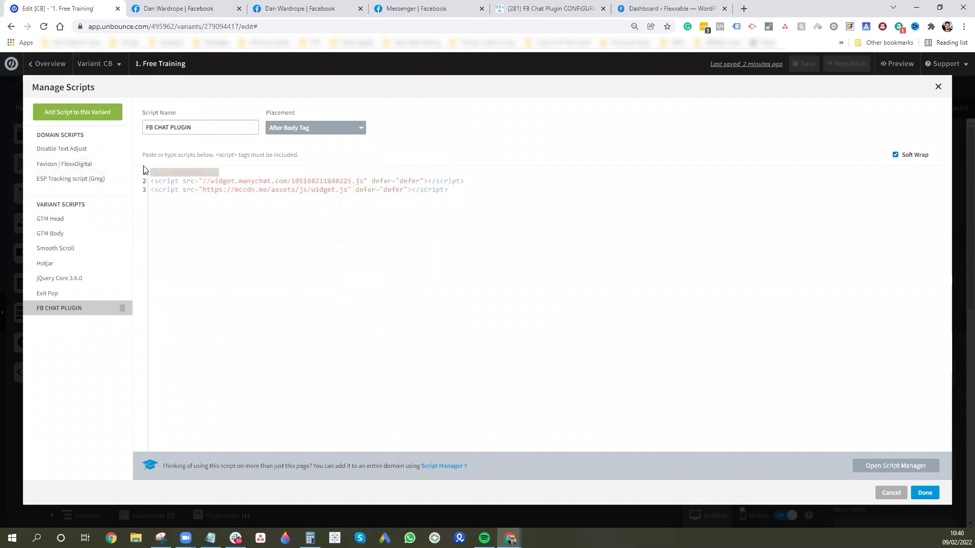
key(BackSpace)
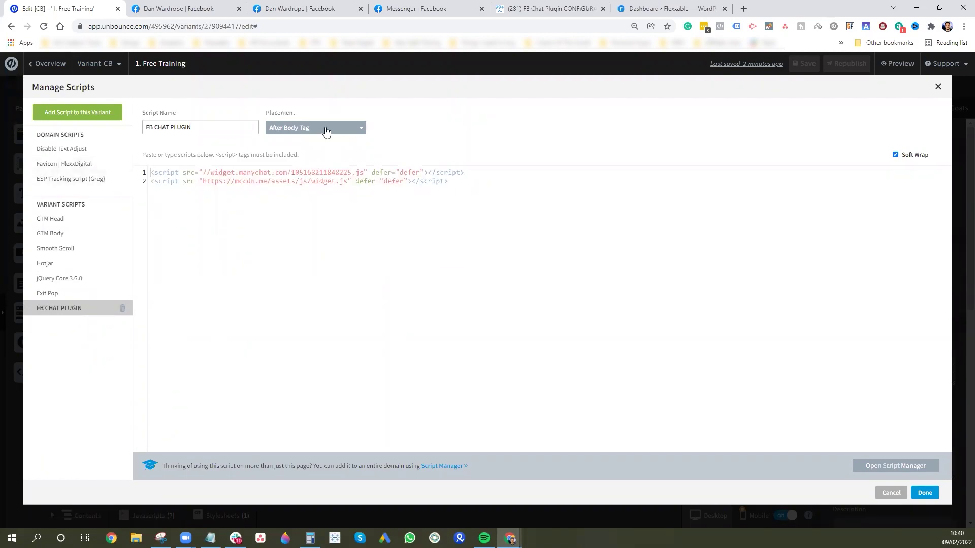
click(327, 129)
click(304, 171)
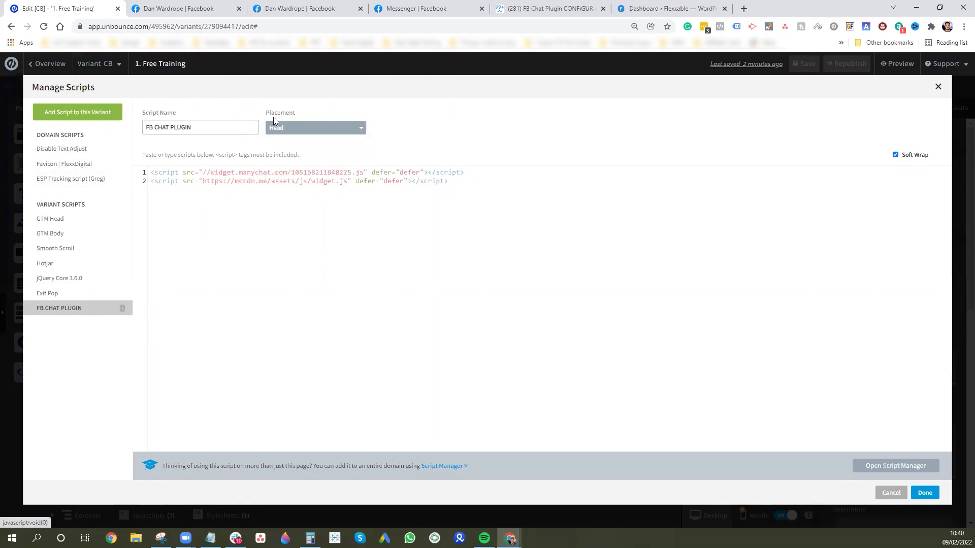
click(925, 493)
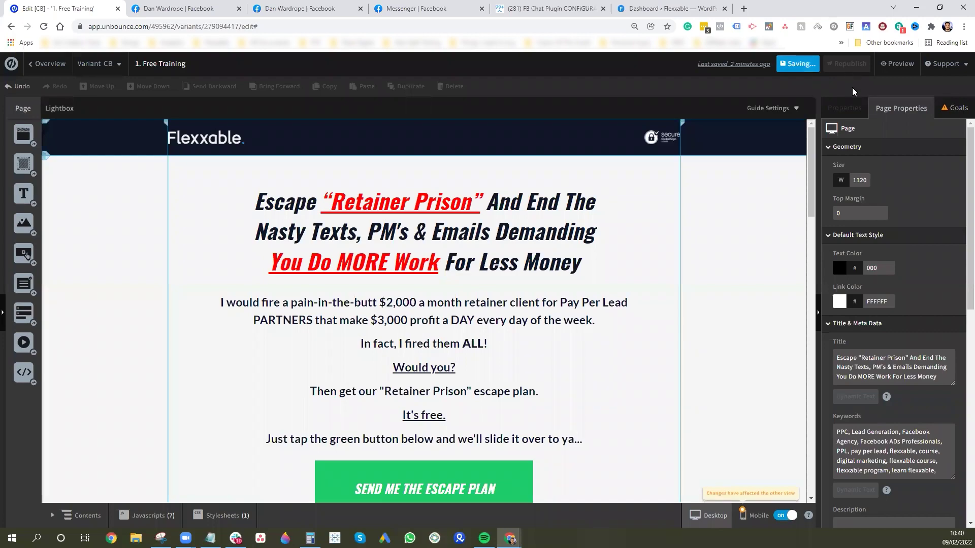
Step: Save the landing page and republish it with the ManyChat snippet
click(847, 64)
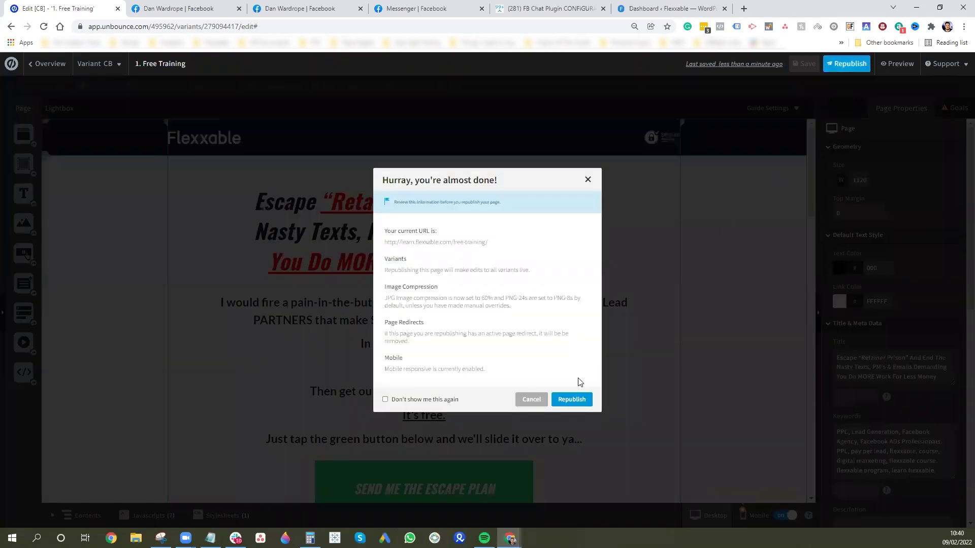
click(574, 399)
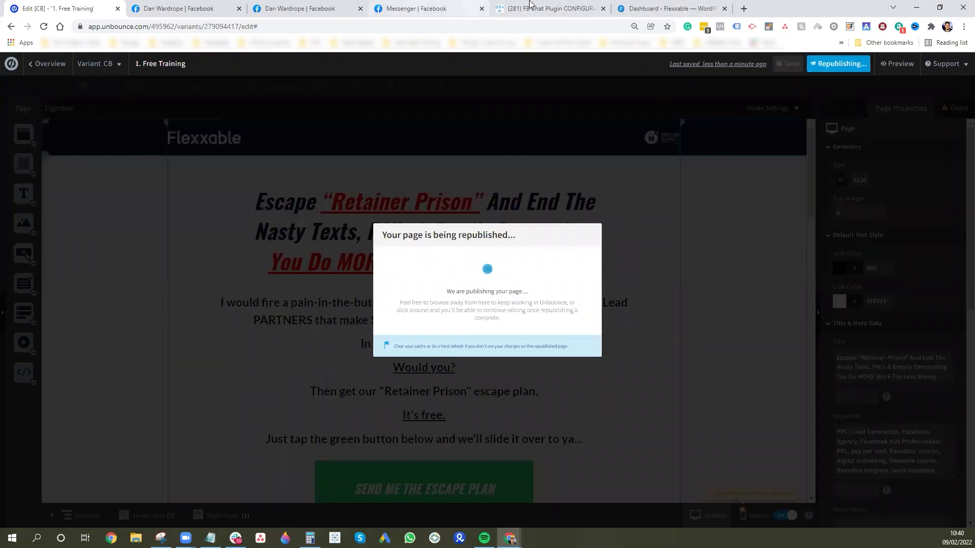
Step: Back in ManyChat, close the website setup dialog and examine the chat flow from Starting Step through the opt-in, email capture and follow-up steps
click(581, 7)
click(661, 80)
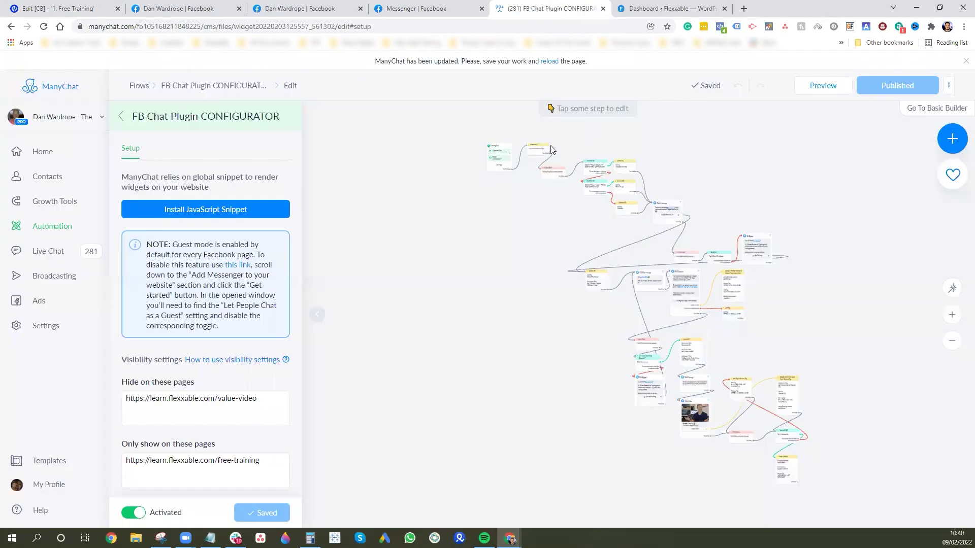
scroll(472, 264, up, 5)
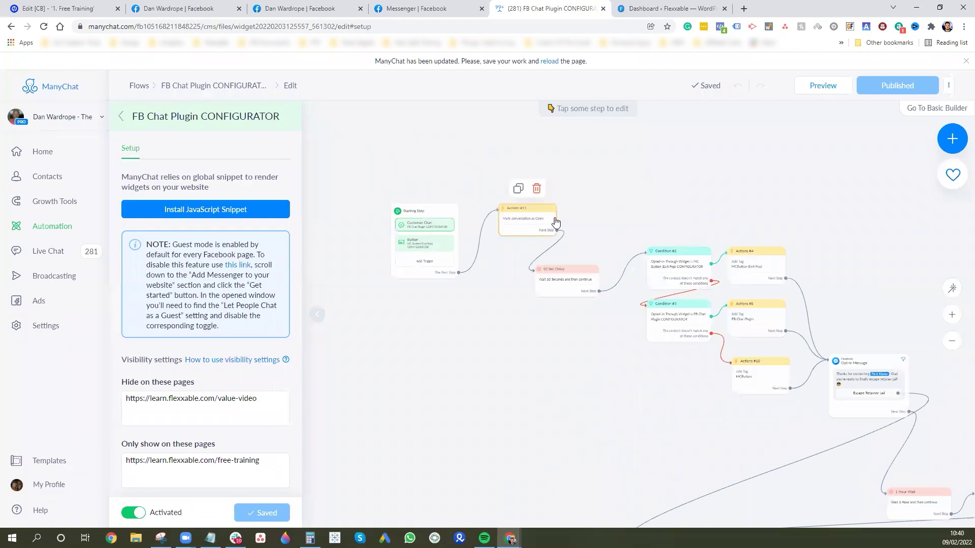
mouse_move(717, 341)
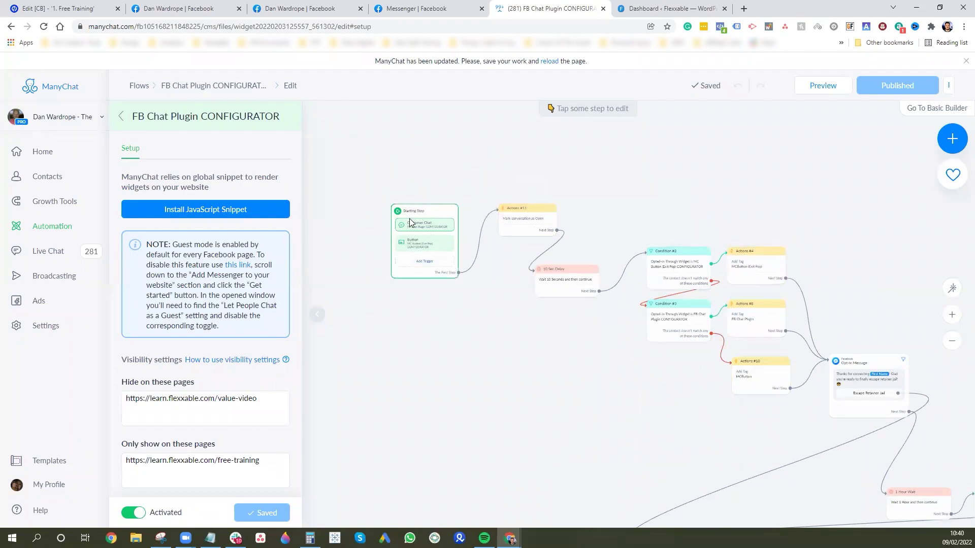
mouse_move(543, 238)
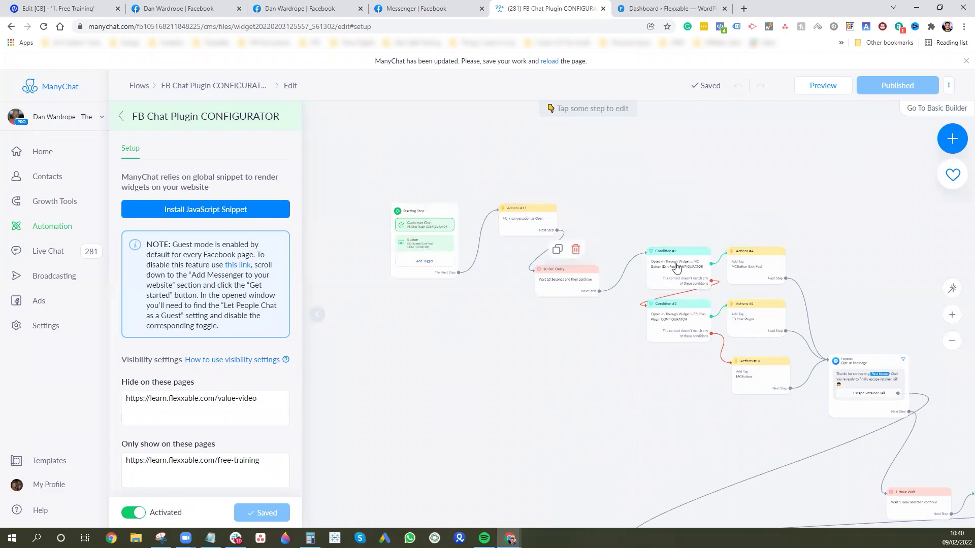
drag(605, 384, 476, 354)
scroll(574, 277, up, 5)
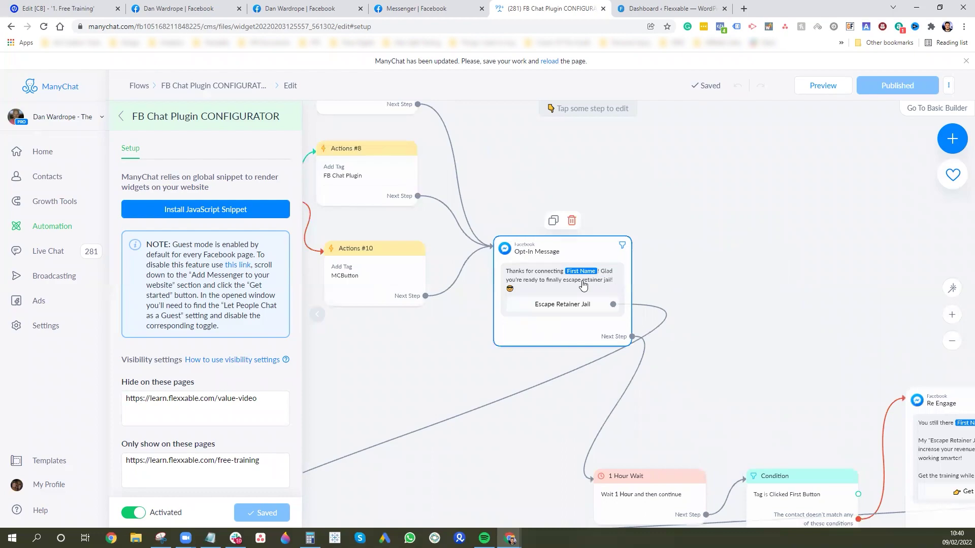
scroll(524, 325, down, 1)
scroll(524, 326, down, 1)
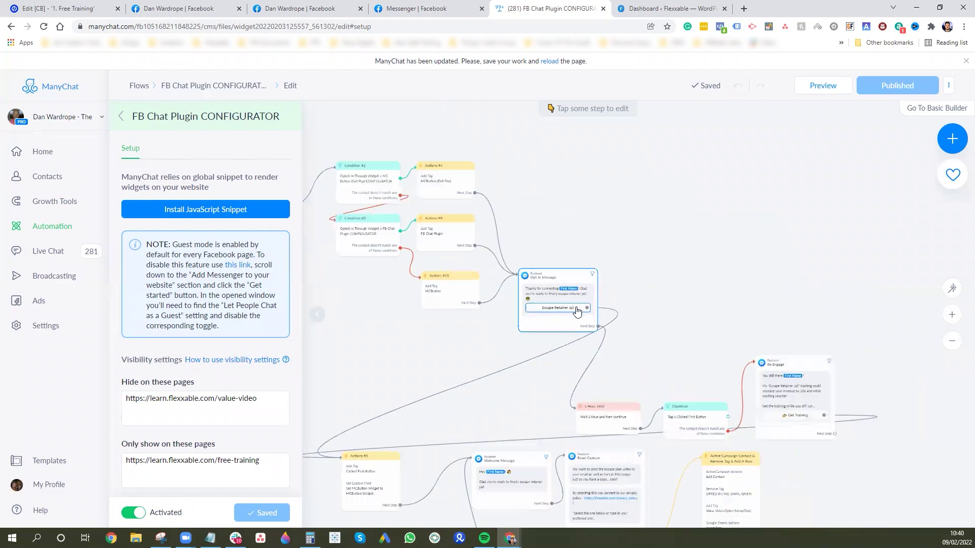
scroll(568, 359, down, 2)
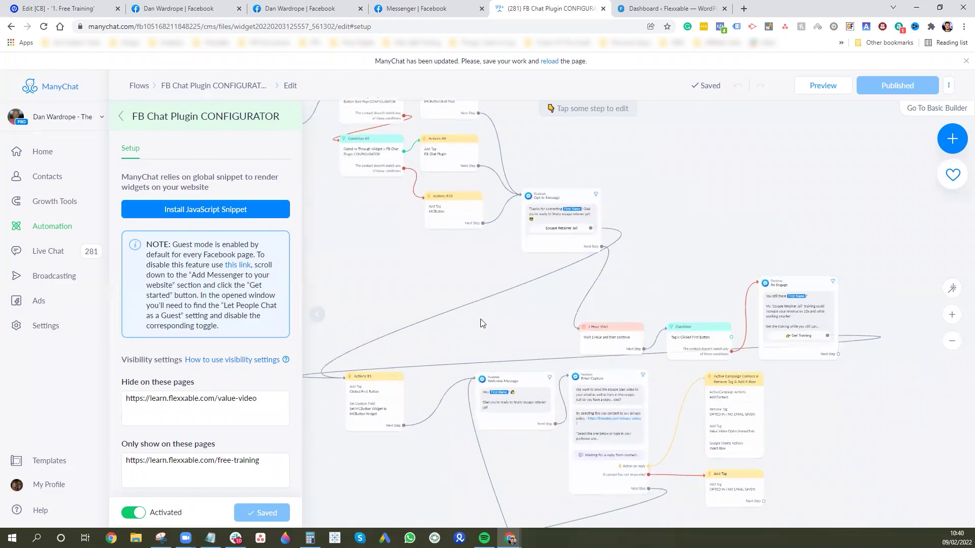
drag(512, 318, 466, 257)
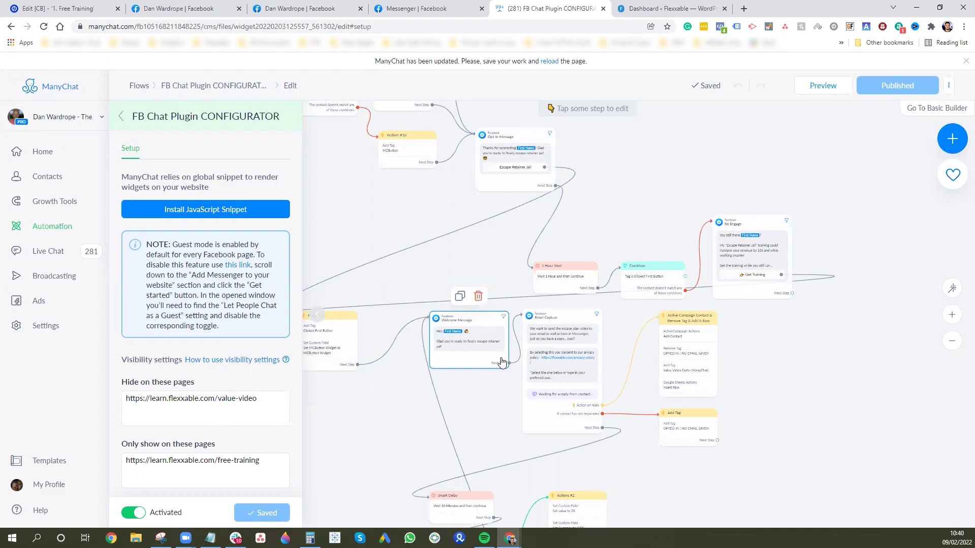
scroll(481, 265, down, 5)
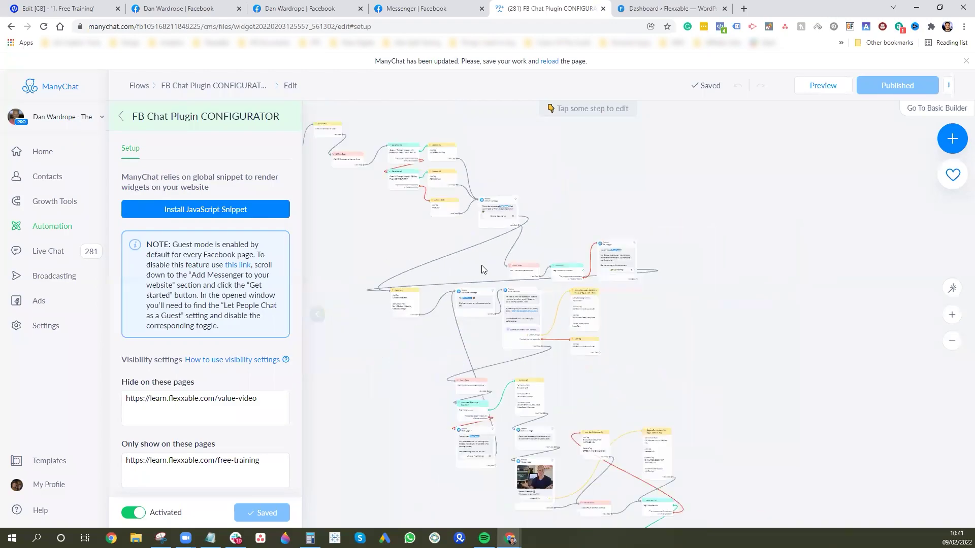
drag(349, 283, 434, 341)
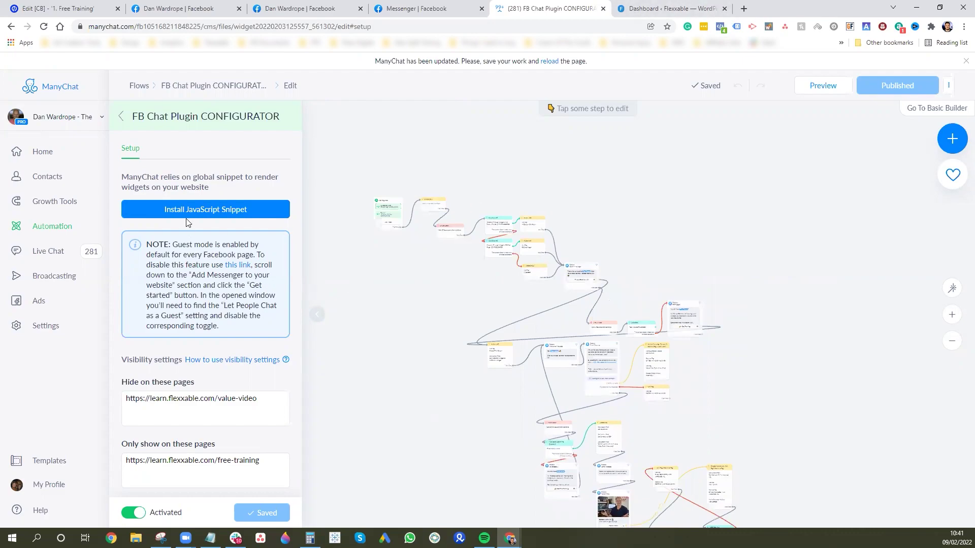
Step: Switch to the WordPress dashboard, search the new plugins for "facebook chat" and activate the official Facebook Chat Plugin
click(682, 11)
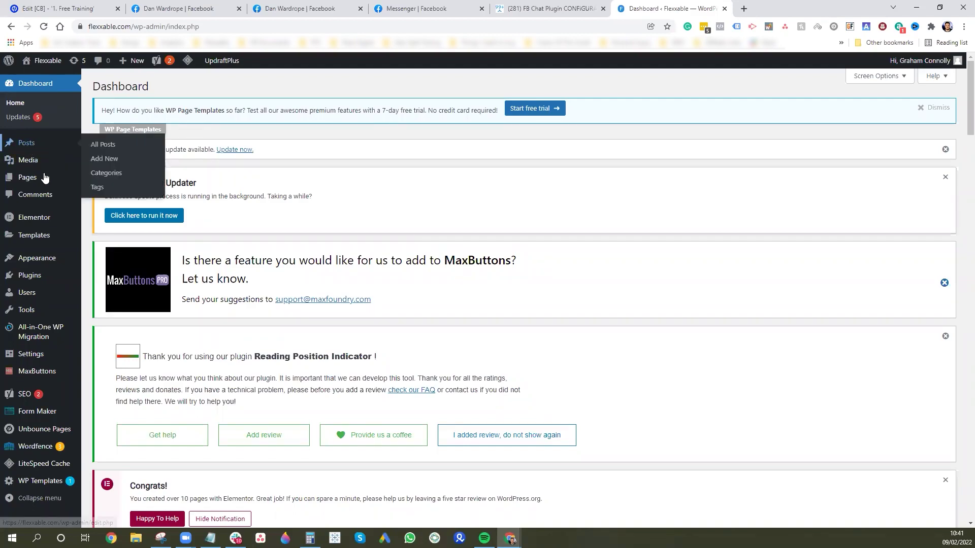
mouse_move(32, 298)
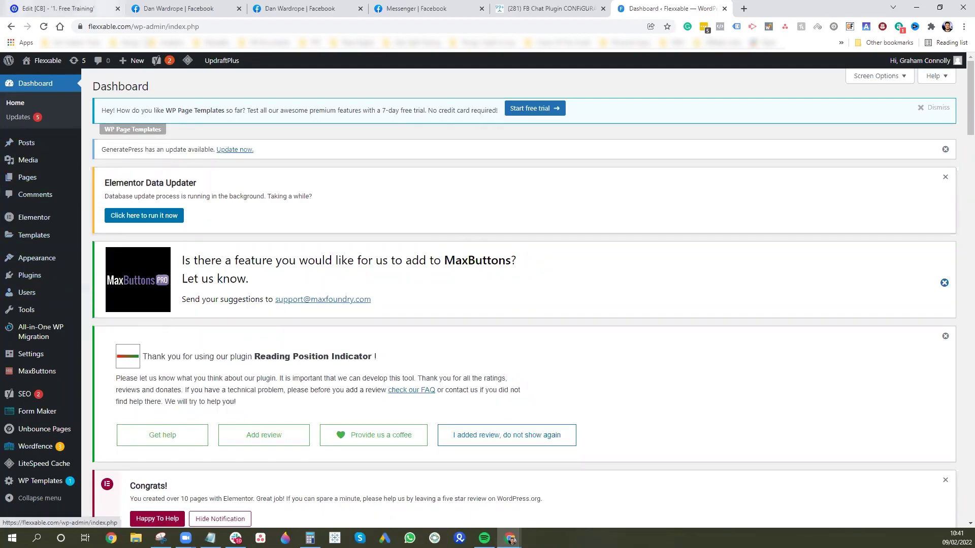
click(34, 280)
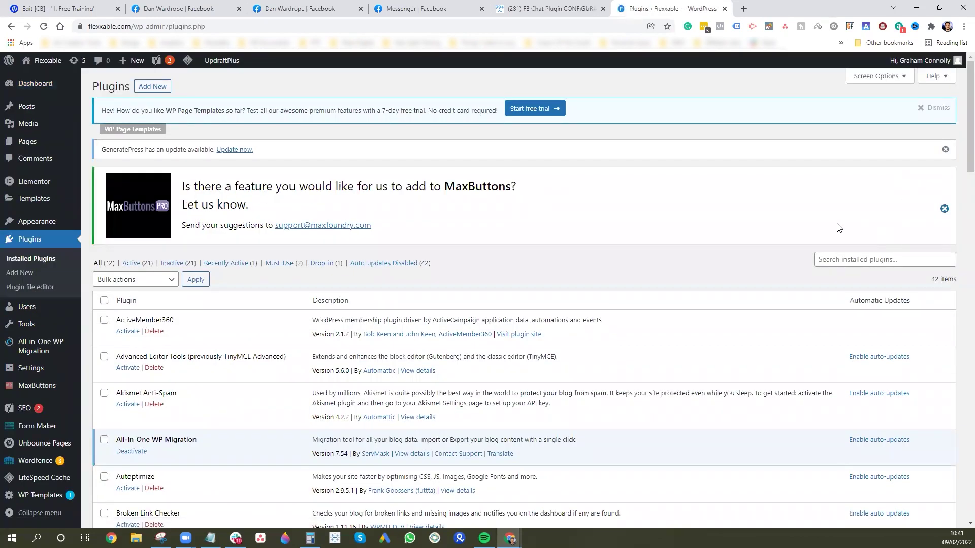
click(154, 87)
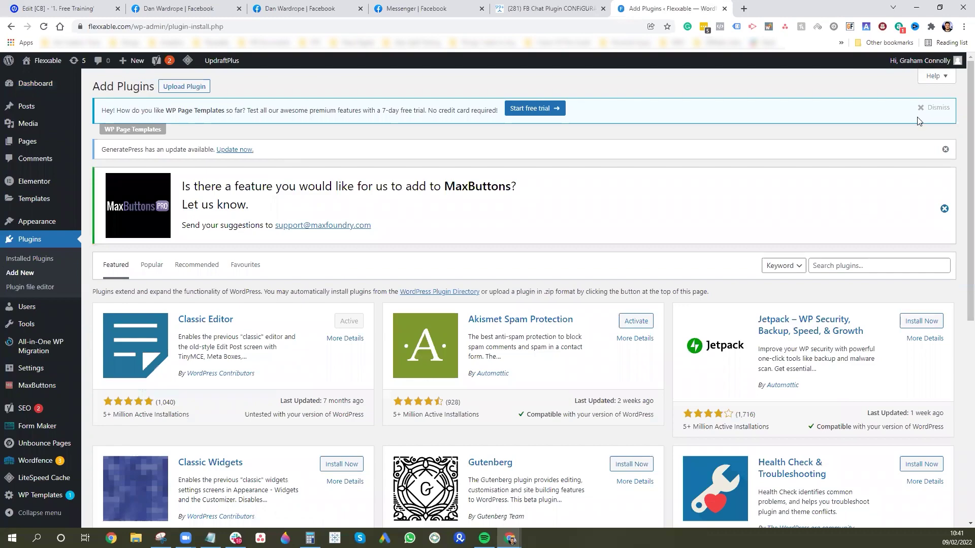
click(869, 261)
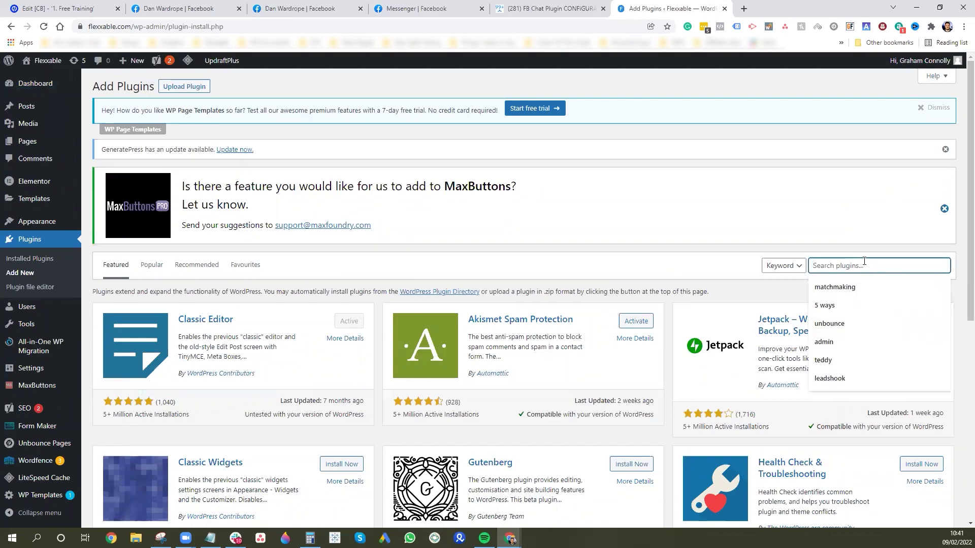
text(facebook)
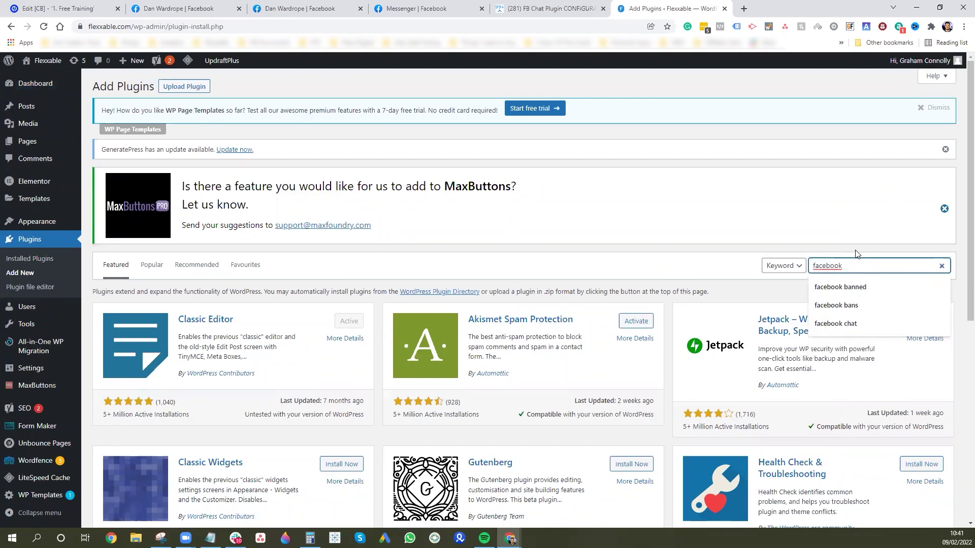
text( chat)
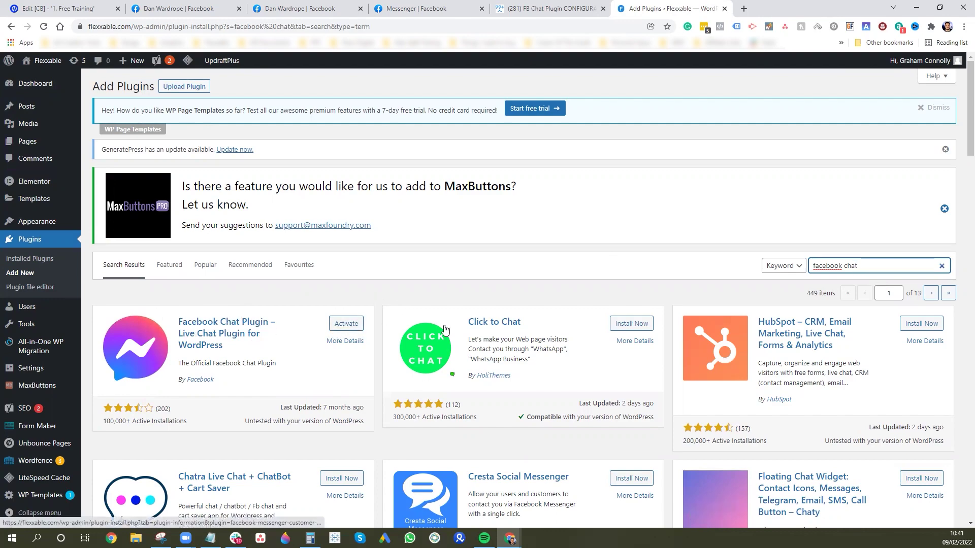
click(348, 325)
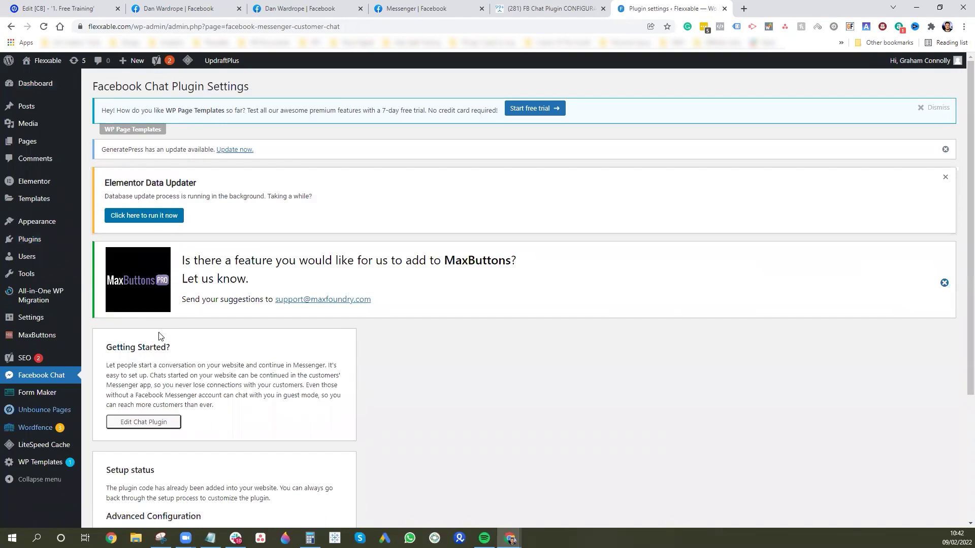
Step: Open the chat plugin for editing, select the business's Facebook Page in the setup window and continue
scroll(359, 316, down, 3)
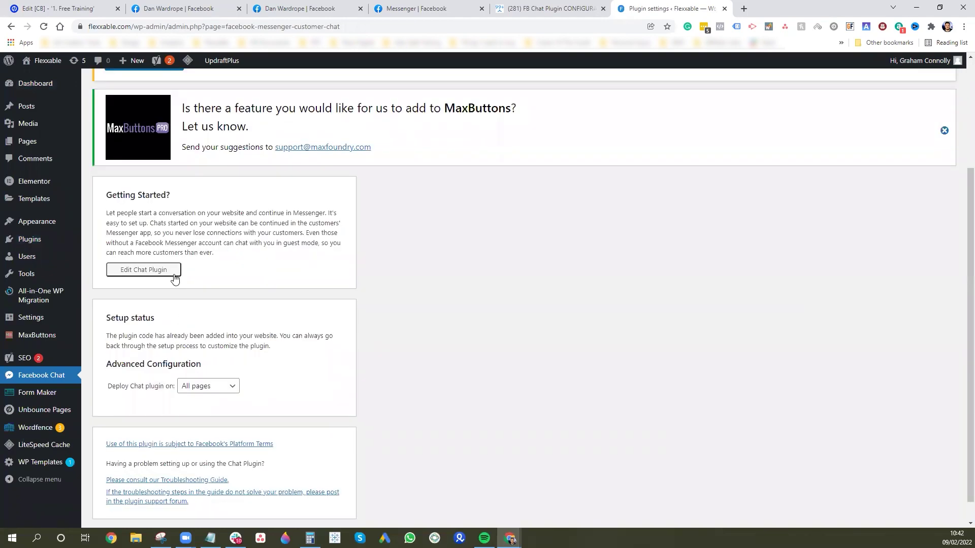
click(135, 273)
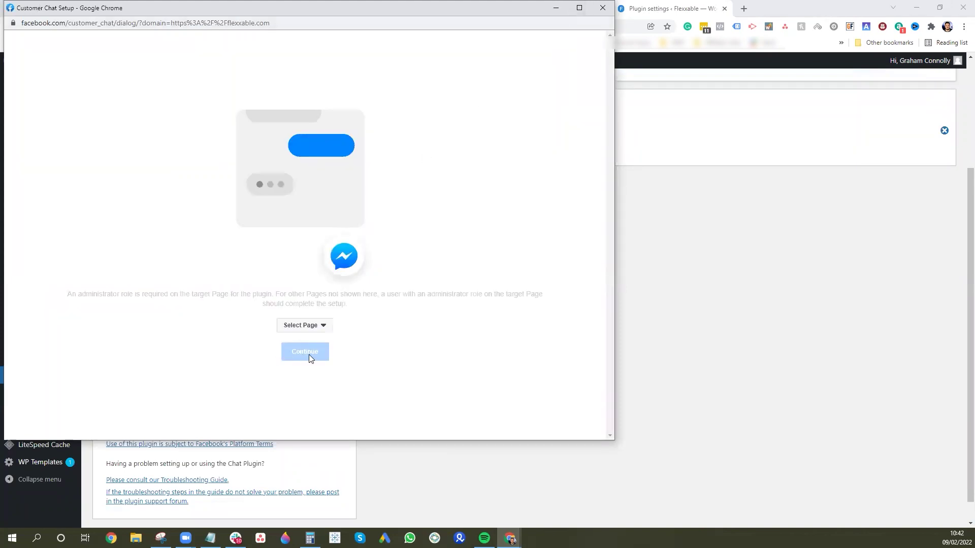
click(321, 325)
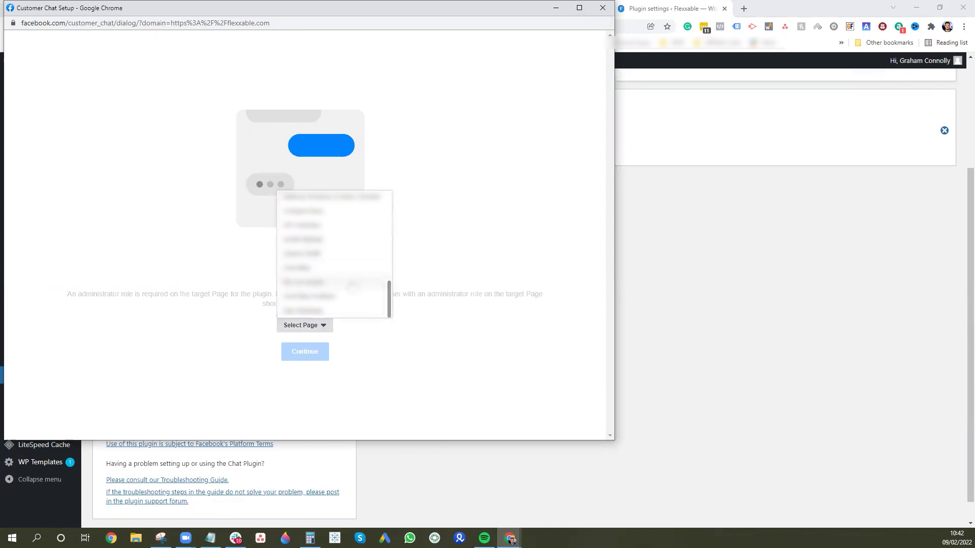
scroll(350, 281, up, 5)
scroll(345, 289, down, 5)
click(332, 315)
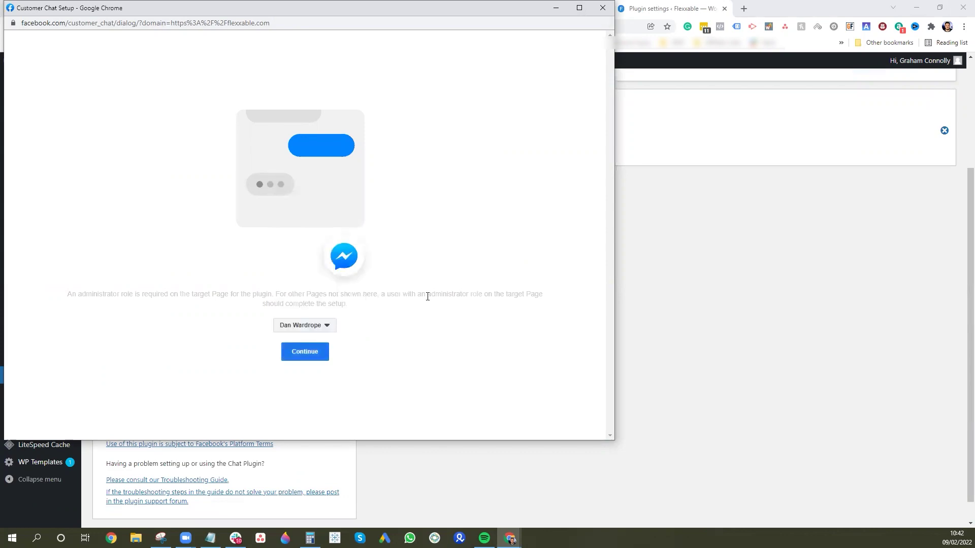
click(318, 354)
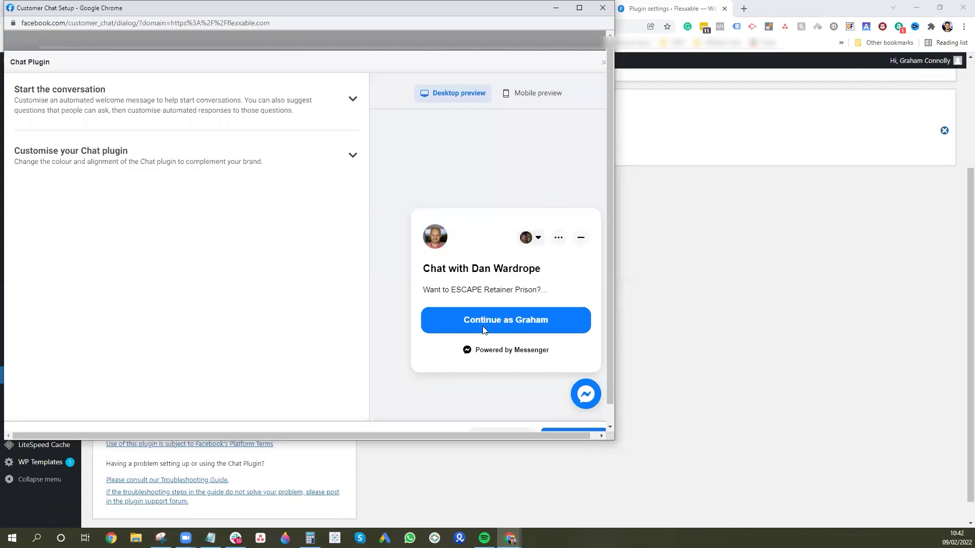
Step: Examine the plugin's welcome message and frequently asked questions, plus its language, greeting, guest chat and chat button options
click(353, 102)
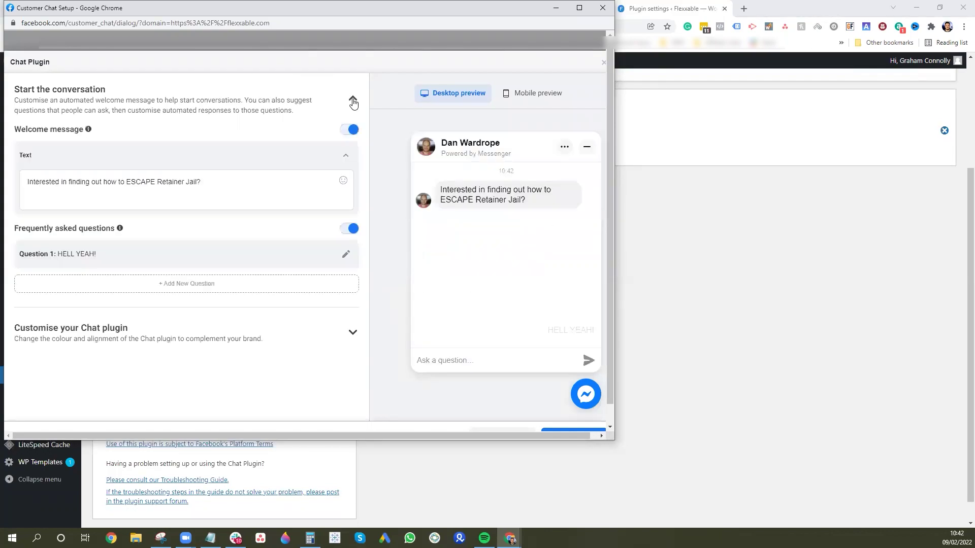
scroll(342, 278, down, 1)
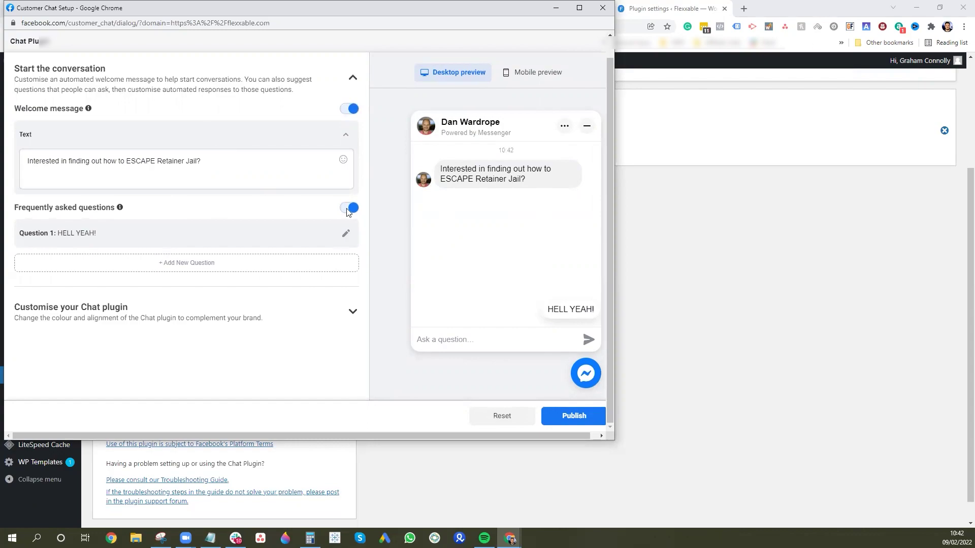
click(353, 78)
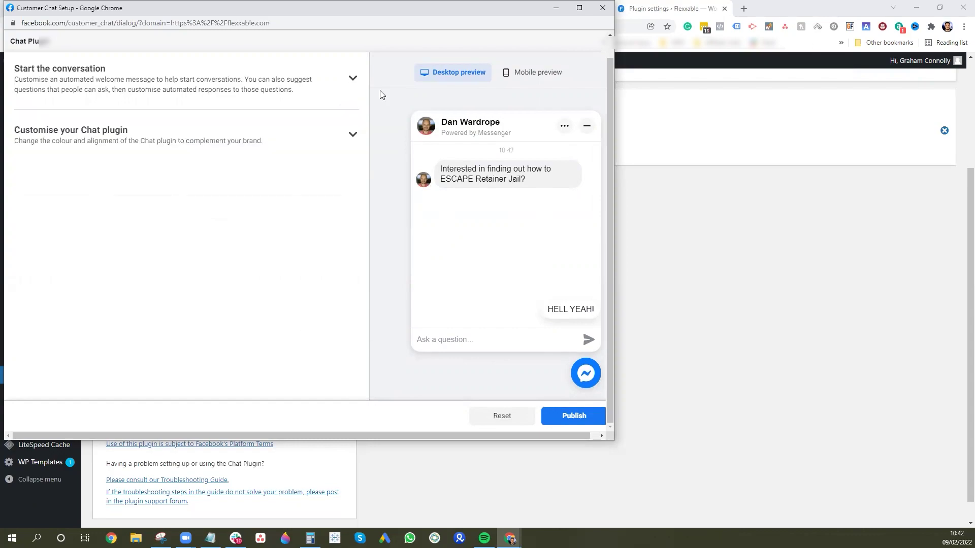
click(353, 135)
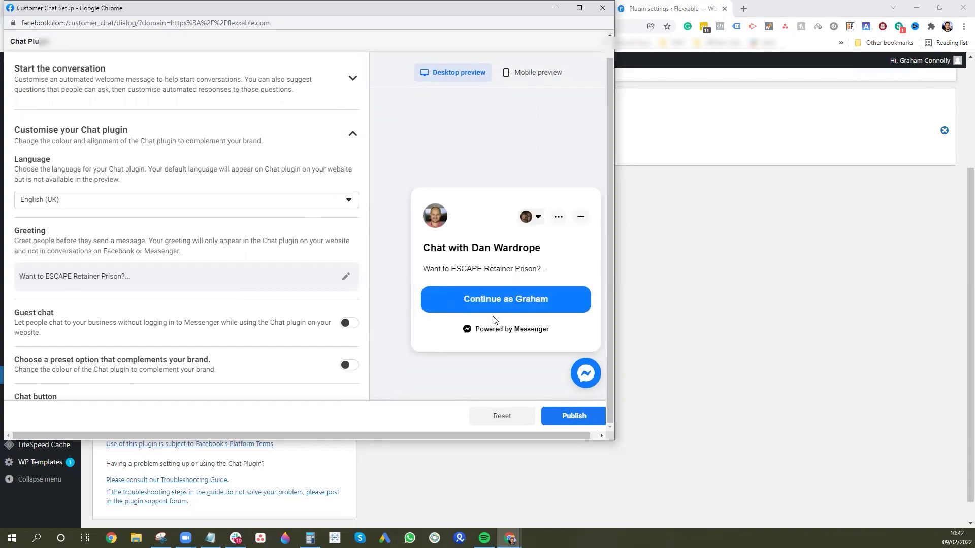
scroll(73, 274, down, 3)
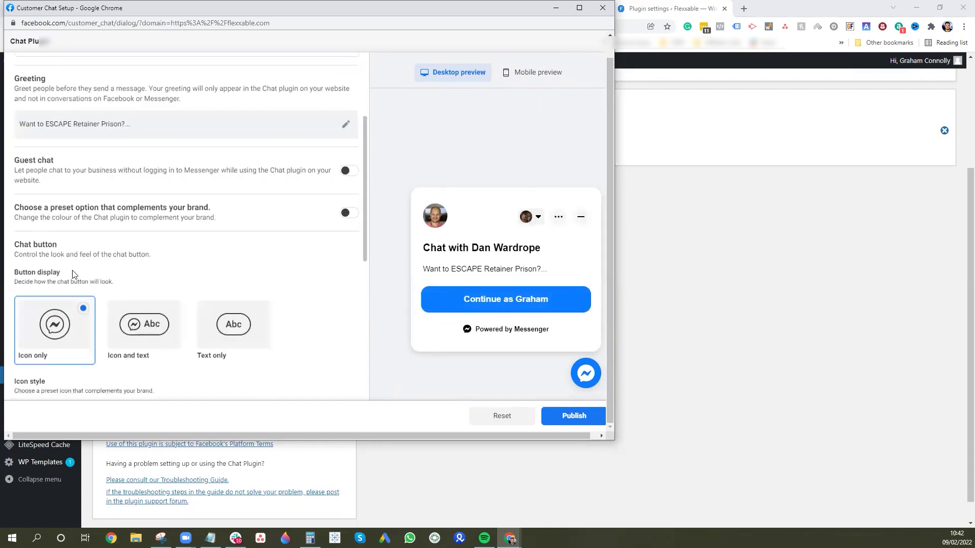
scroll(189, 132, up, 2)
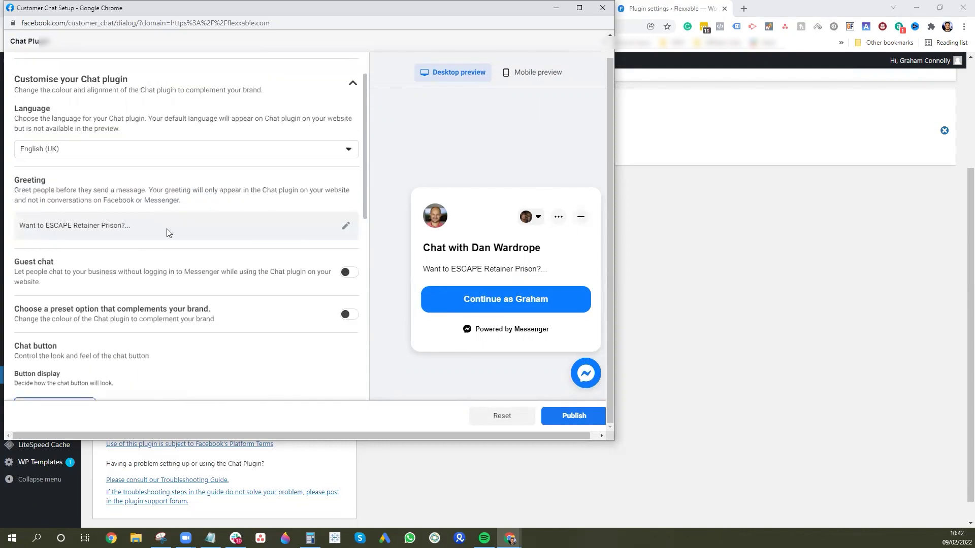
Step: Try the preset brand colour option for the chat plugin and turn it back off
scroll(238, 248, down, 1)
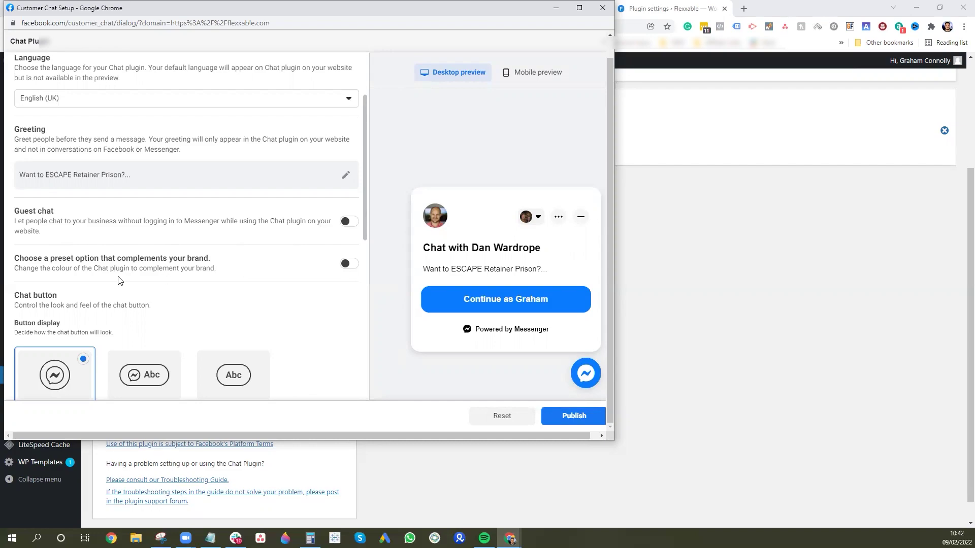
click(349, 264)
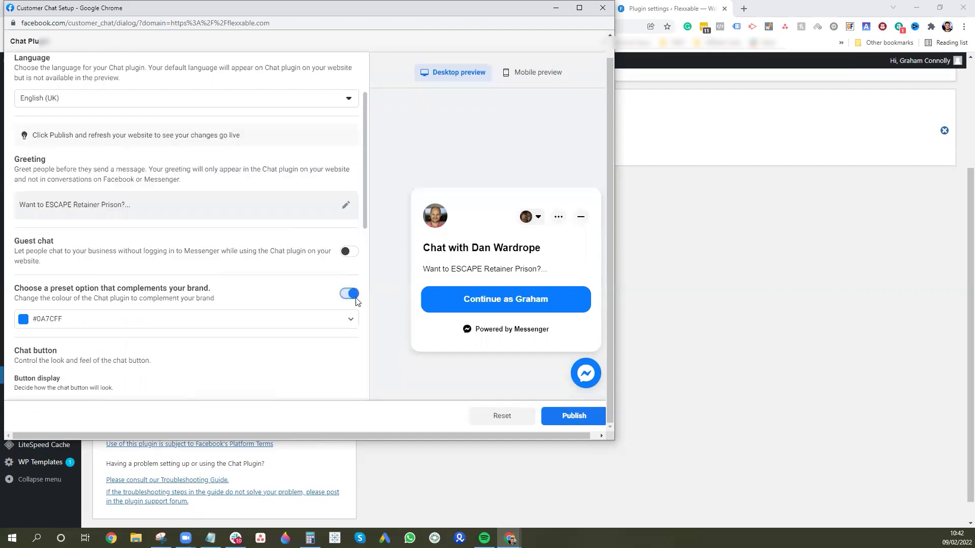
click(349, 293)
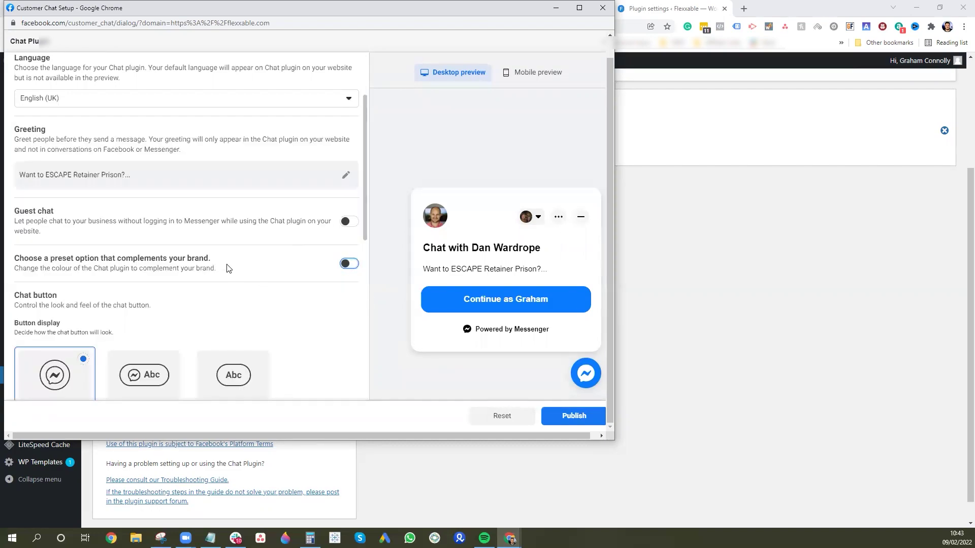
Step: Try the chat plugin's prominence as Button only and return it to Button and greeting
scroll(224, 266, down, 3)
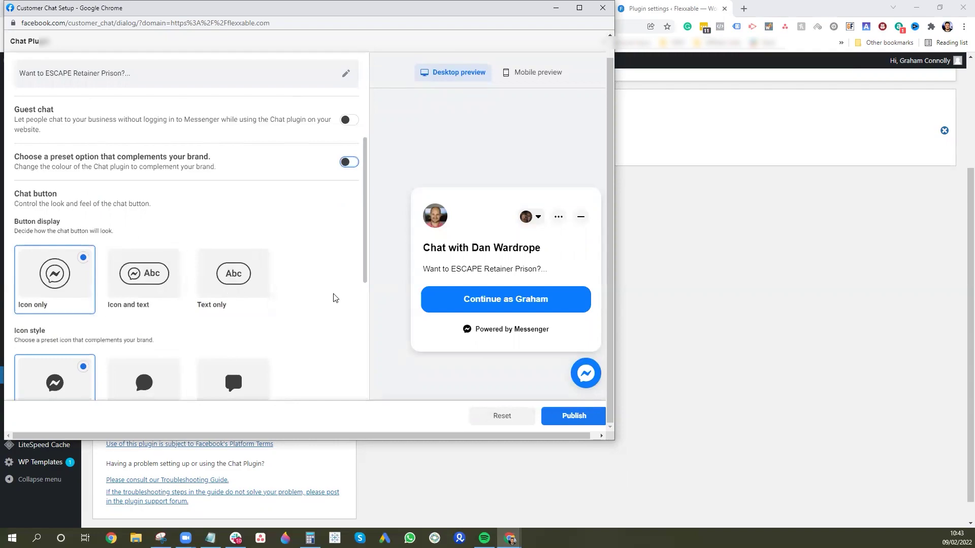
scroll(22, 239, down, 3)
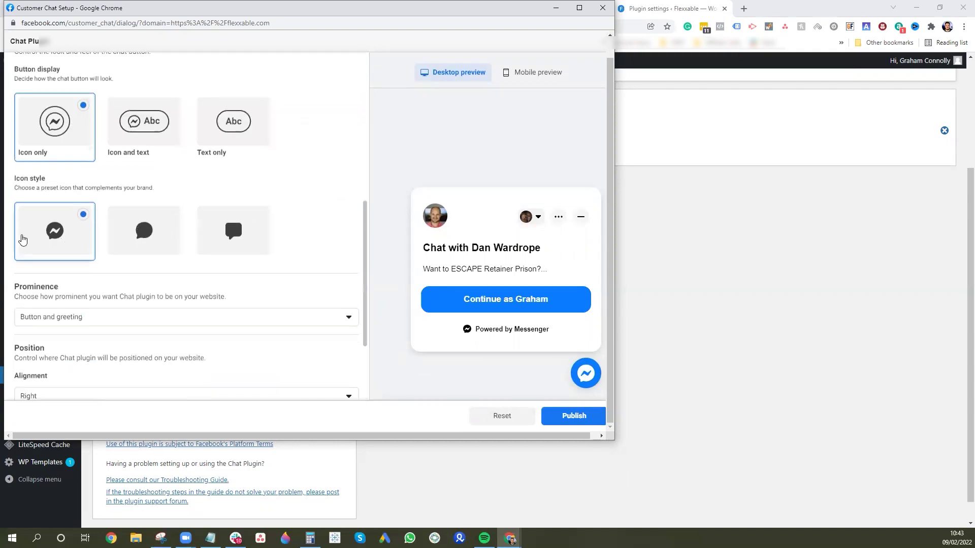
click(91, 320)
click(63, 224)
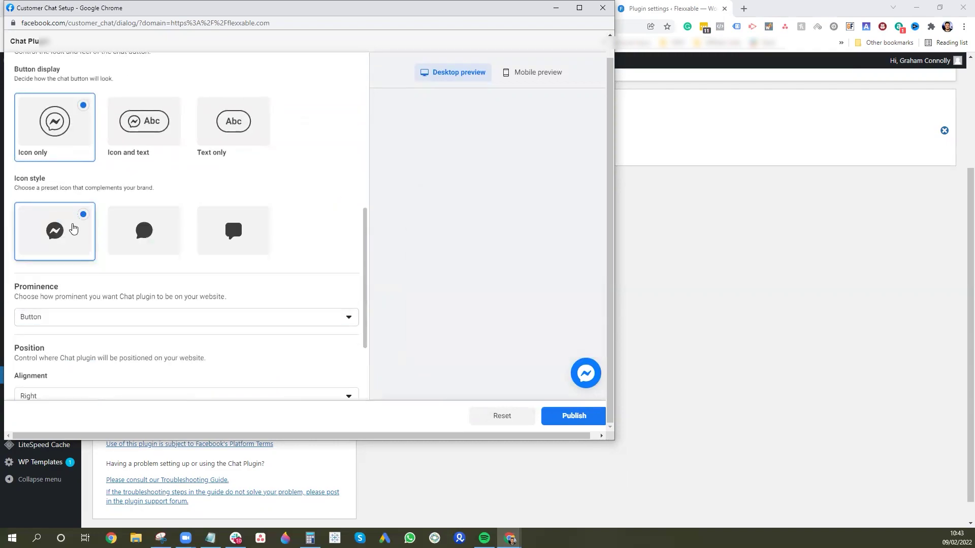
click(83, 319)
click(72, 253)
Step: Check the alignment and bottom margin settings, publish the chat plugin configuration and close the setup window
scroll(277, 290, down, 3)
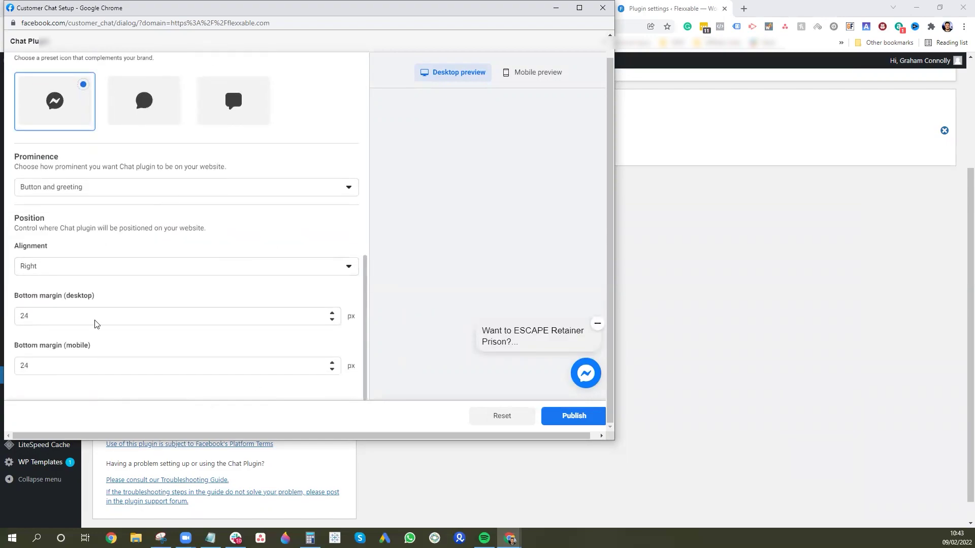
scroll(290, 279, up, 10)
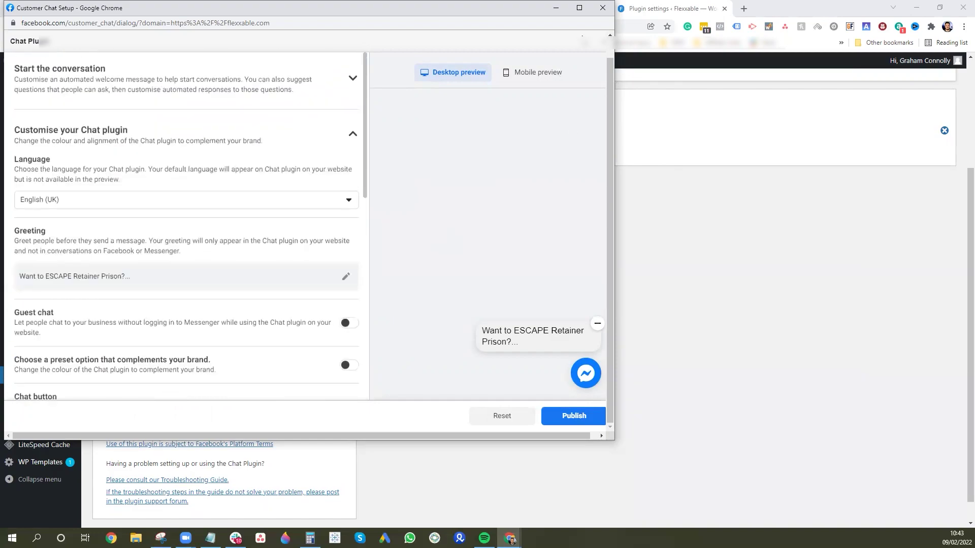
click(576, 417)
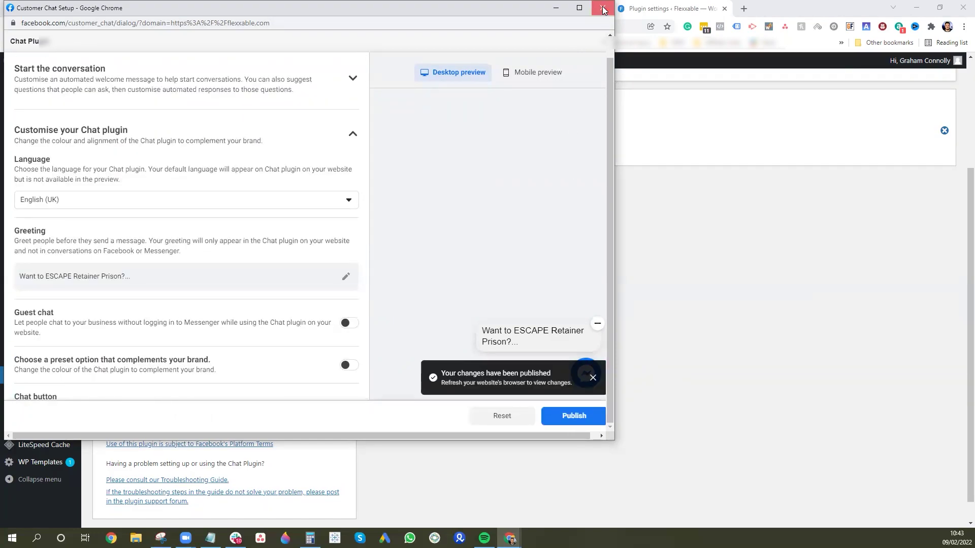
click(602, 9)
click(743, 8)
text(www.flexxable.com)
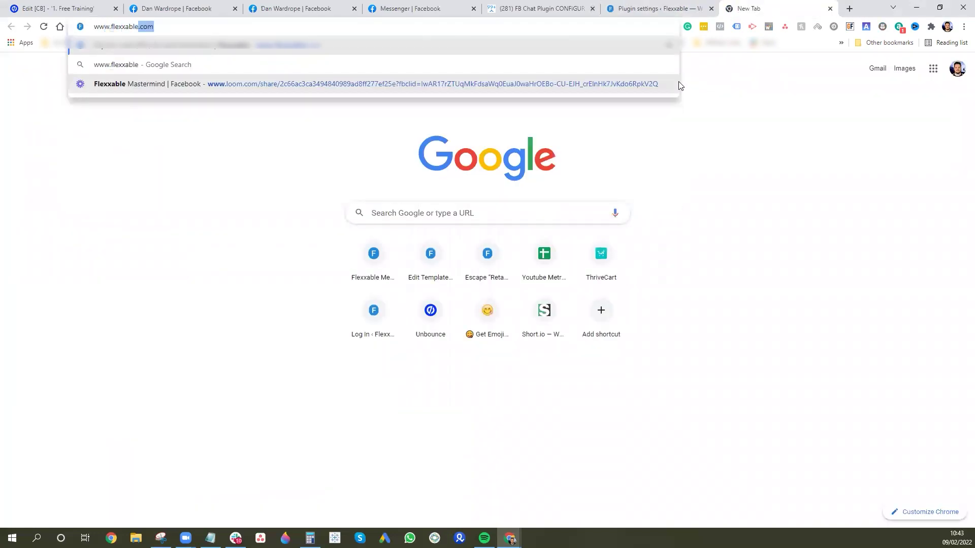
key(Return)
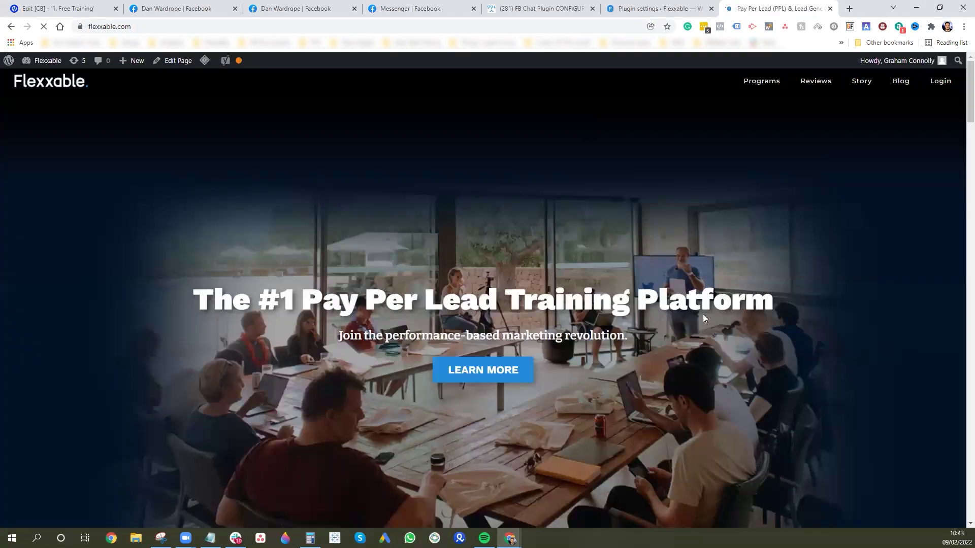
scroll(703, 318, down, 9)
scroll(703, 318, up, 9)
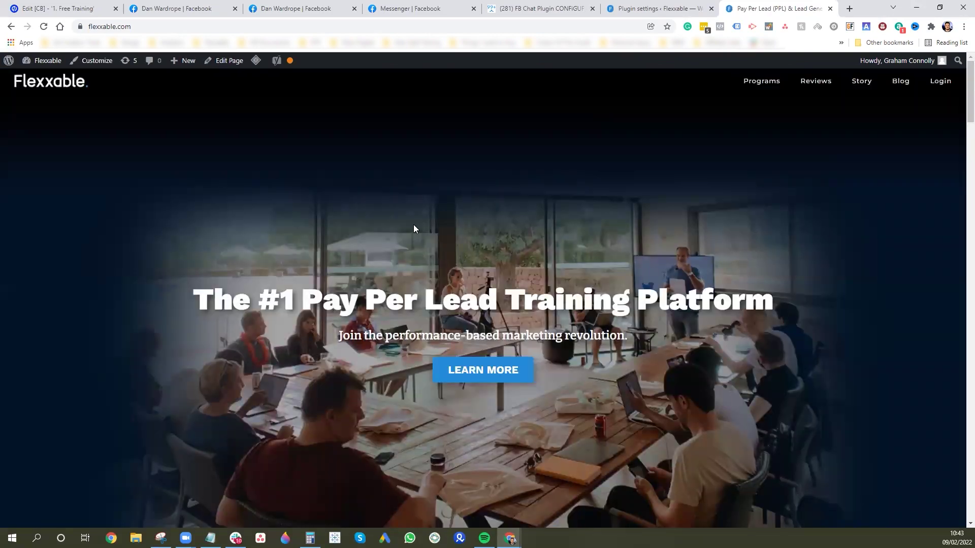
scroll(409, 238, down, 14)
scroll(573, 274, up, 6)
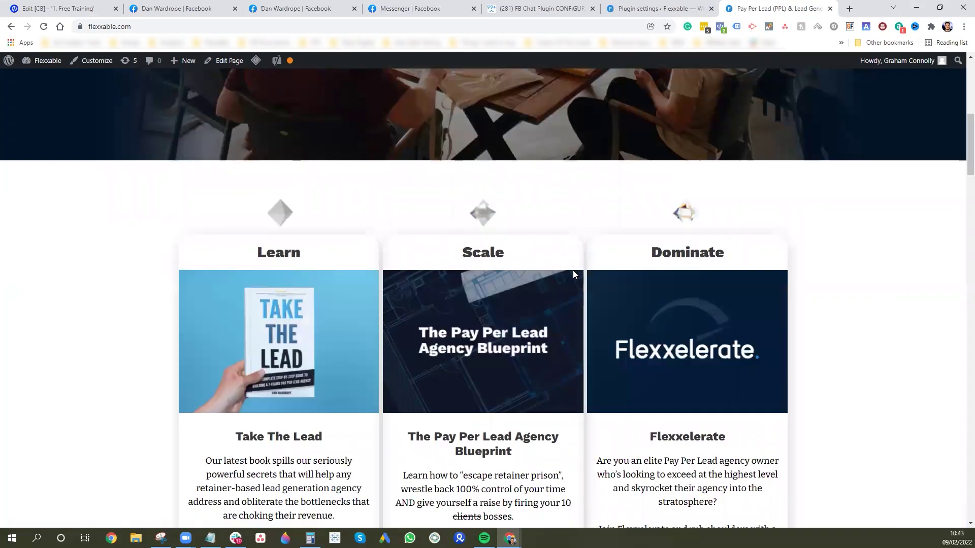
scroll(573, 274, up, 6)
scroll(442, 330, down, 20)
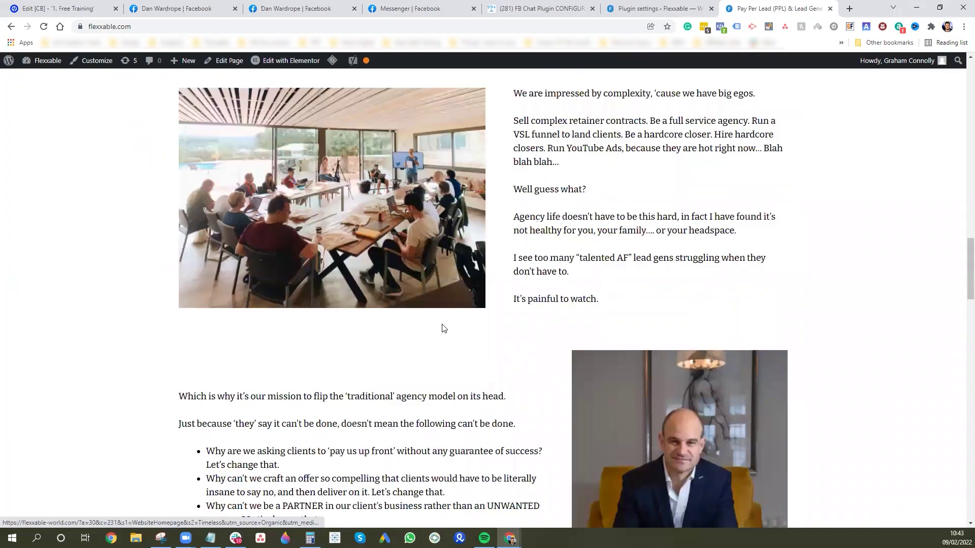
scroll(928, 411, down, 1)
scroll(915, 403, up, 20)
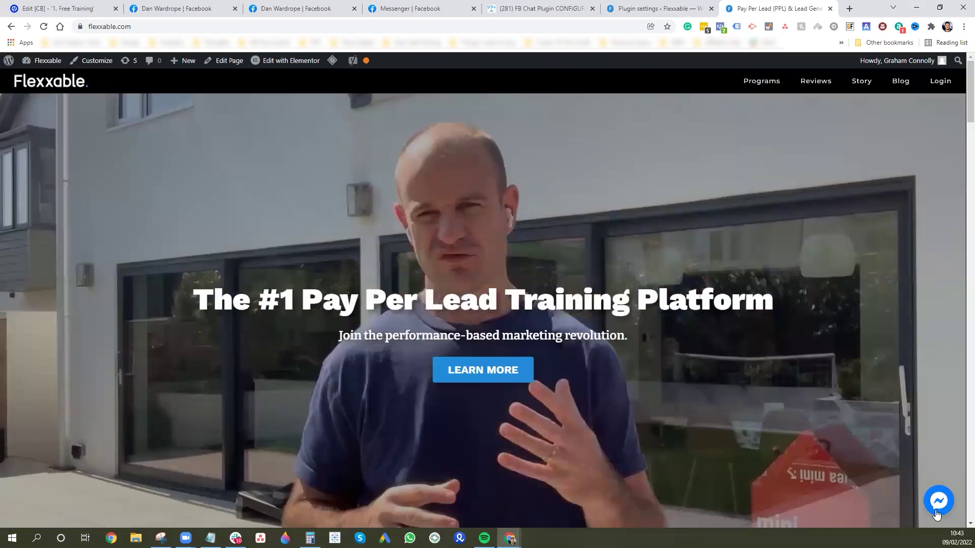
click(938, 502)
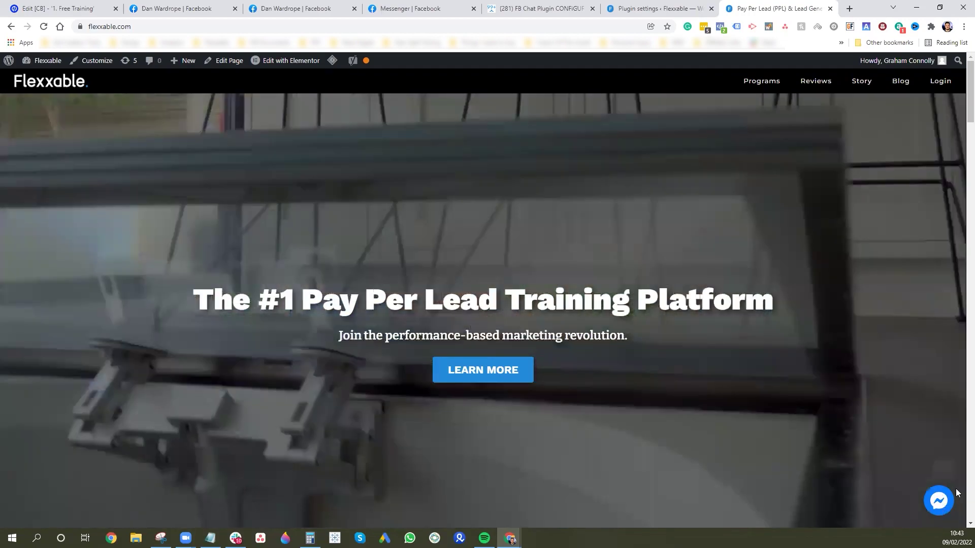
Step: Open and minimise the Messenger chat on the homepage, and check its button further down the page
click(952, 495)
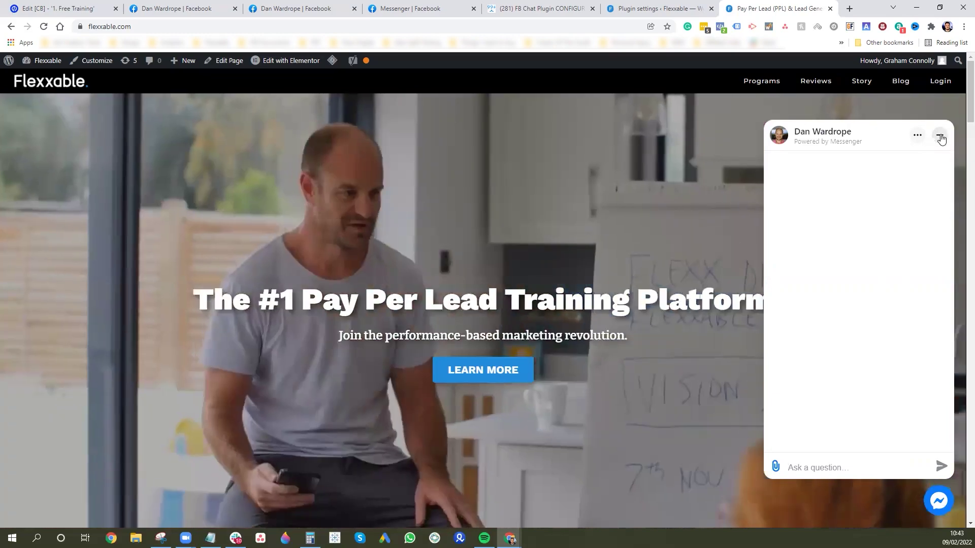
click(937, 136)
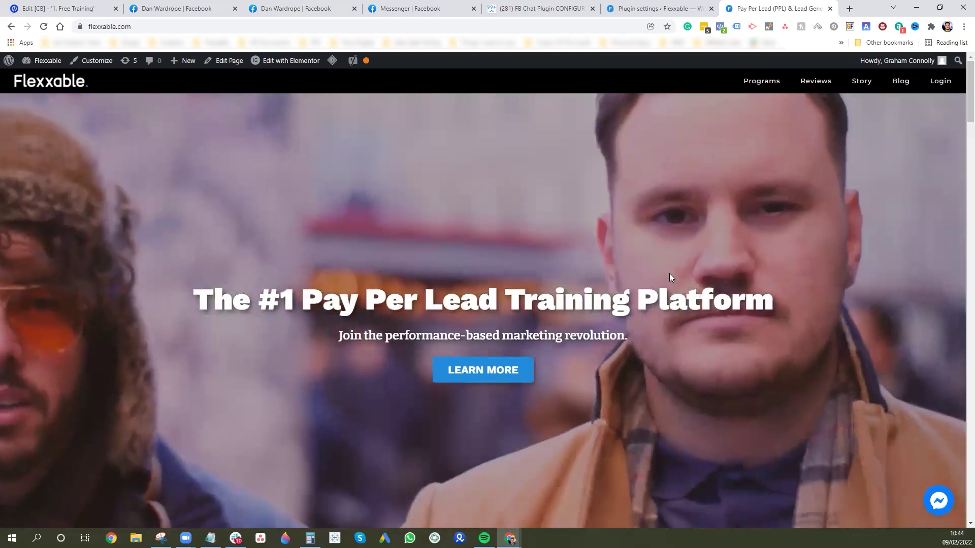
scroll(616, 247, down, 10)
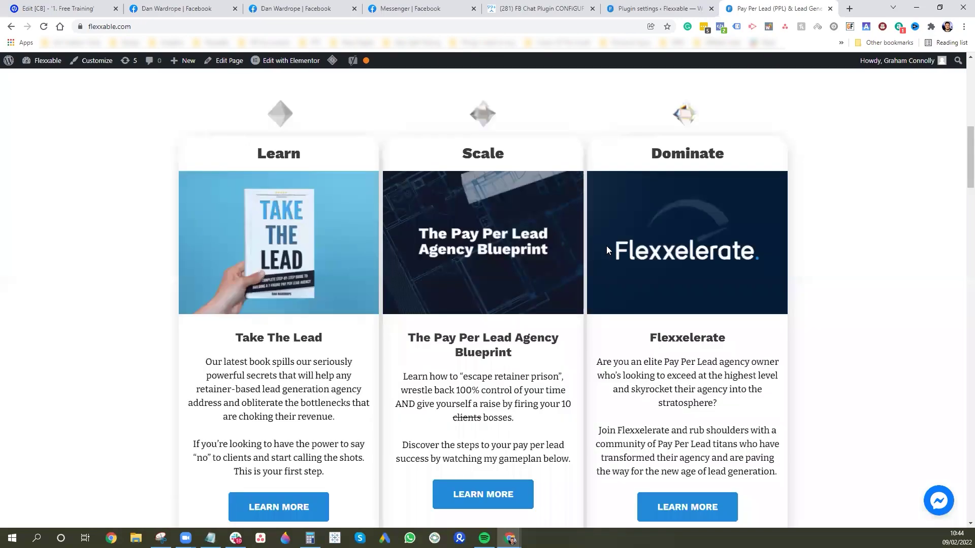
scroll(607, 247, down, 4)
scroll(753, 332, up, 14)
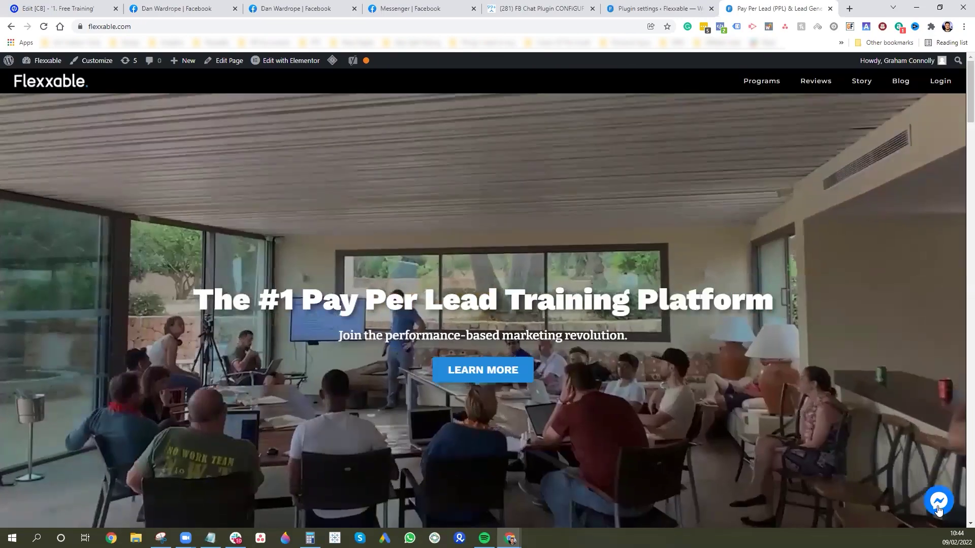
Step: Reopen the Messenger chat on the homepage and send a test message greeting the owner by first name and asking "how much is your course"
click(938, 510)
text(Hey)
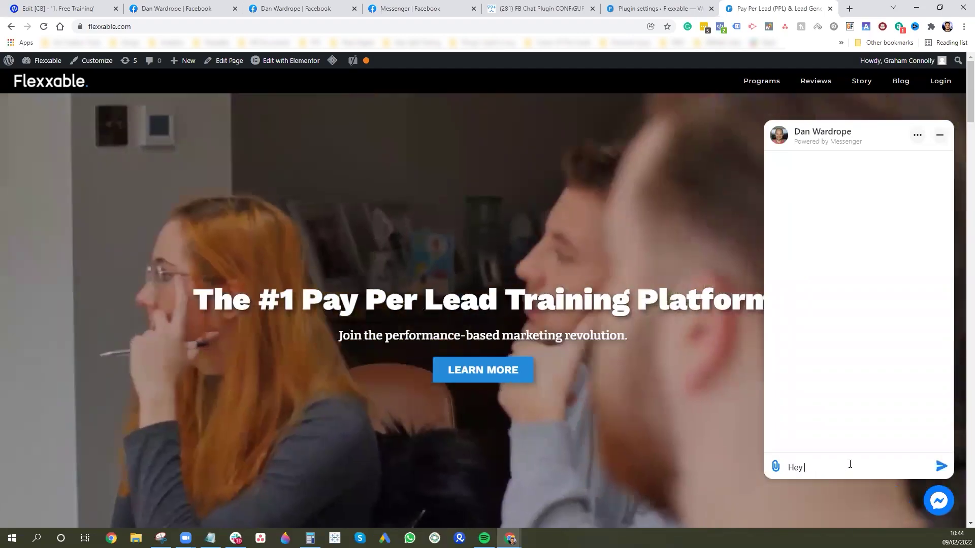
text( Dan, )
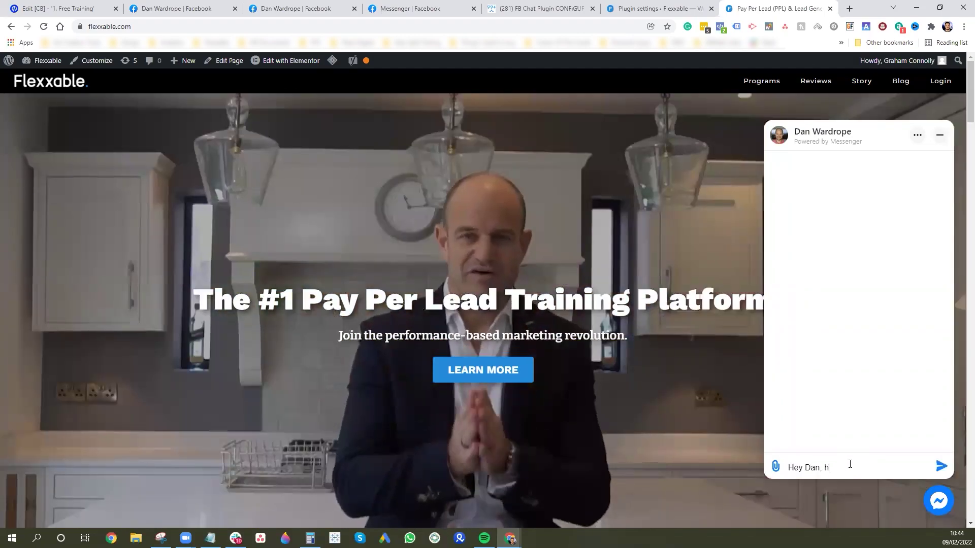
text(how mu)
text(ch is)
text( your course)
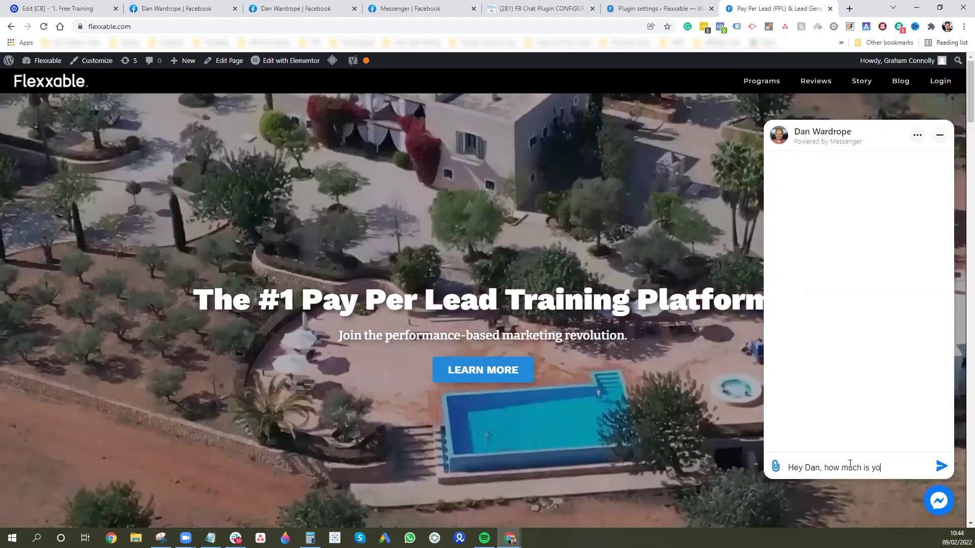
key(Return)
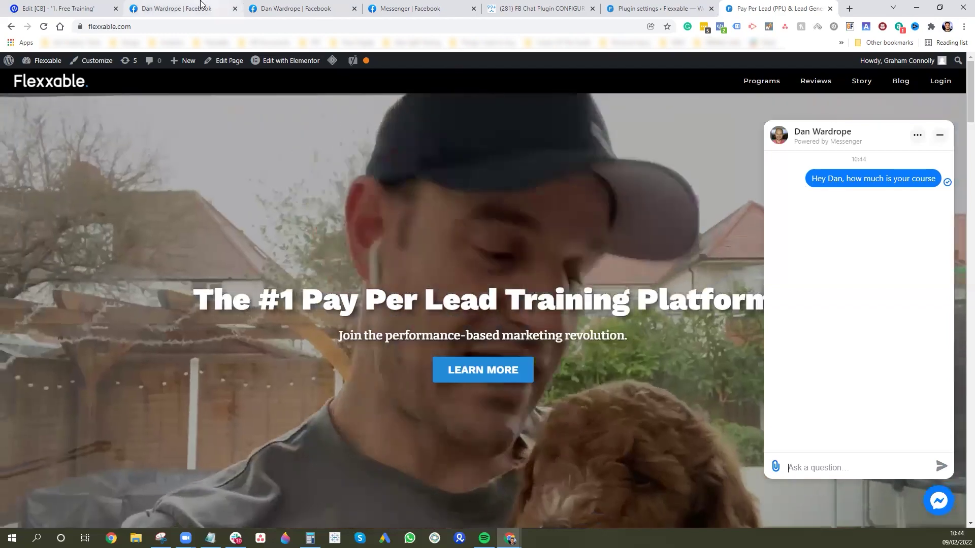
Step: Look at the Facebook page's browser tab, return to the Flexxable homepage and close the chat window
key(ctrl+2)
click(819, 7)
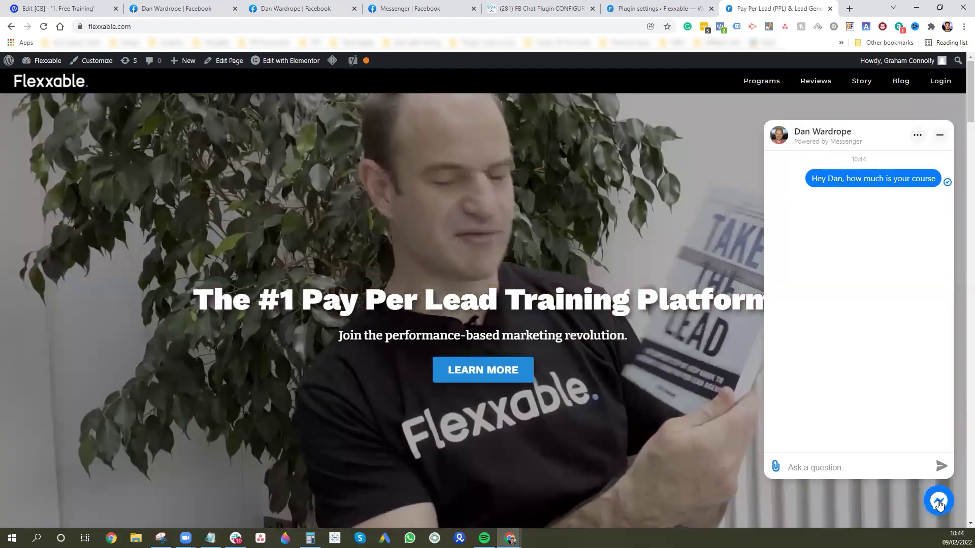
click(939, 503)
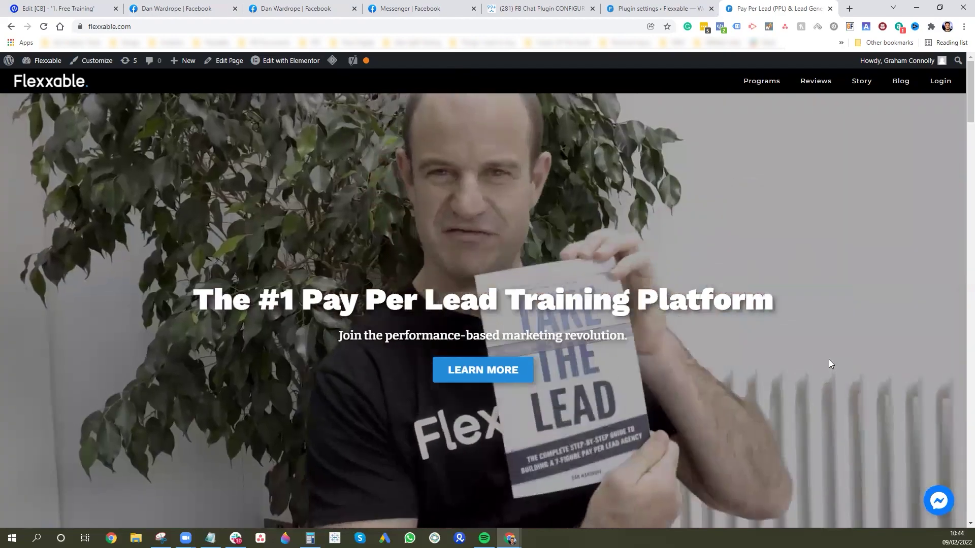